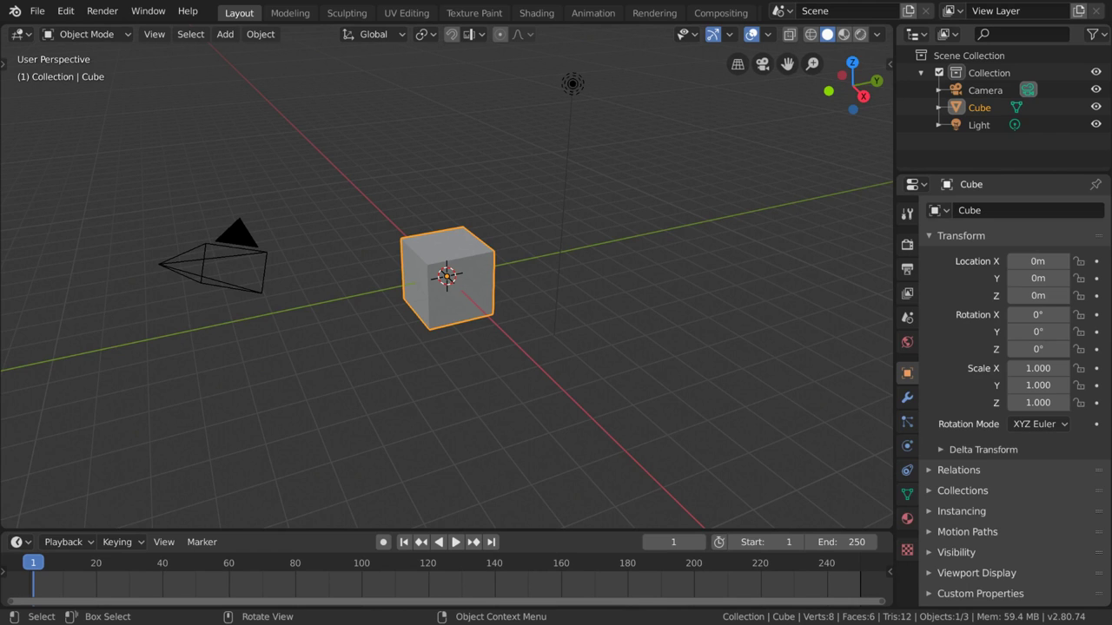
- Switch to the Shading workspace, put the cube in Edit Mode and select its whole mesh
left_click(536, 13)
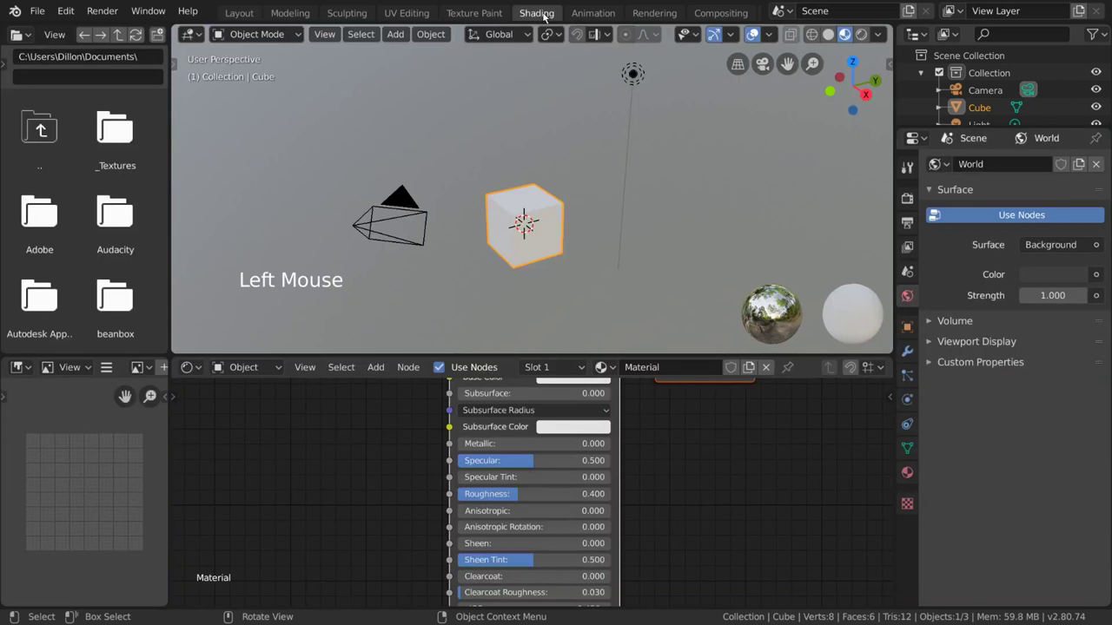
left_click(548, 202)
left_click(260, 34)
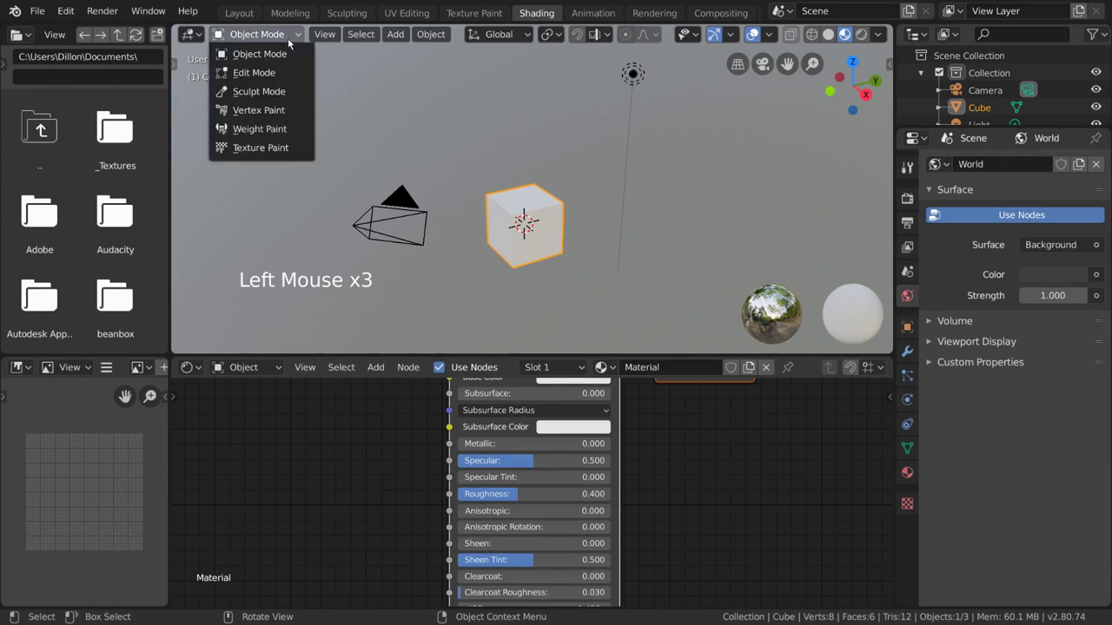
left_click(287, 72)
left_click(521, 187)
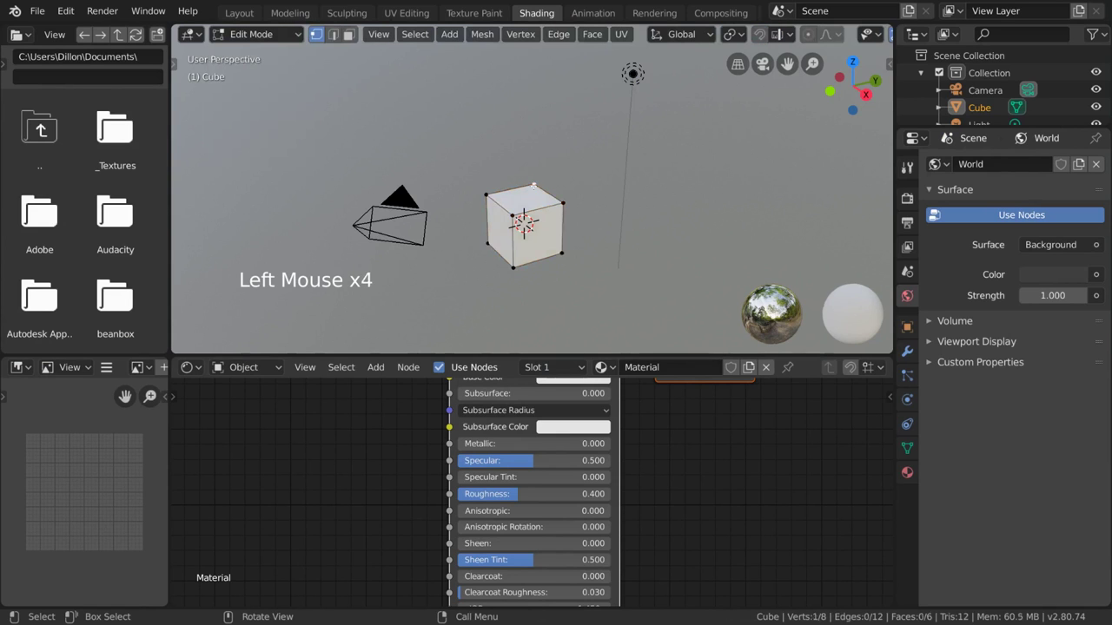
key("a")
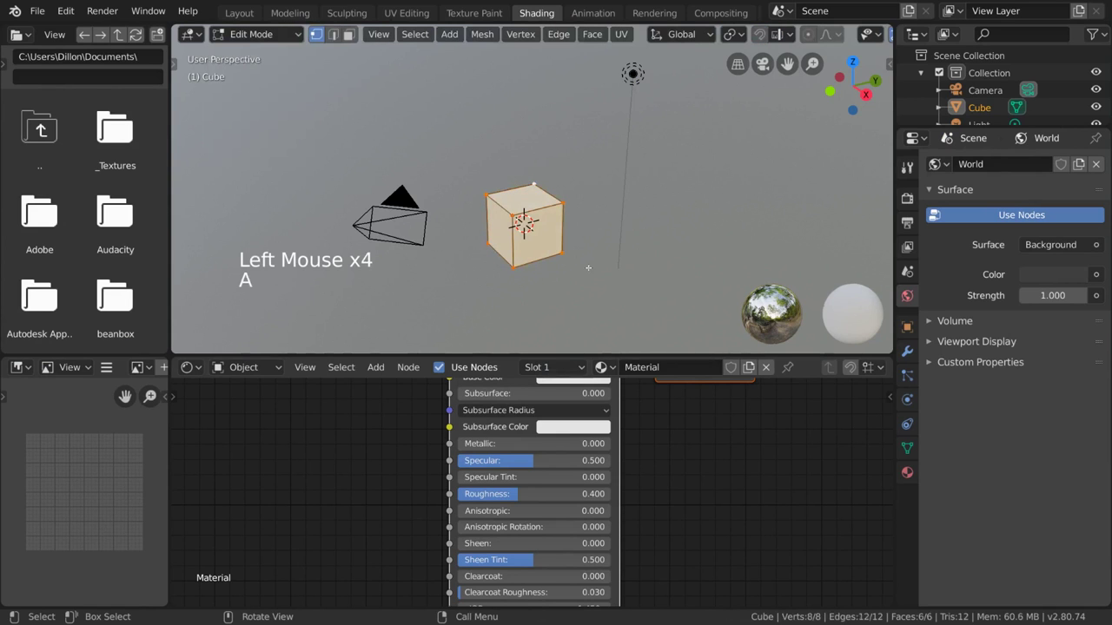
- Change the image editor area to a UV Editor and look through its header options
left_click(24, 368)
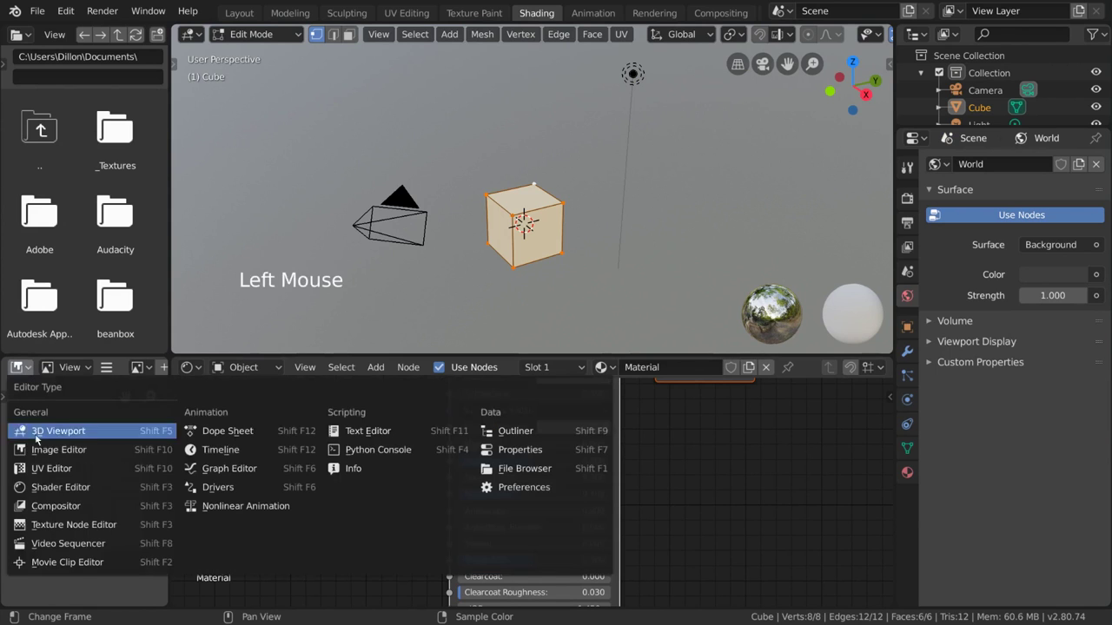
left_click(119, 471)
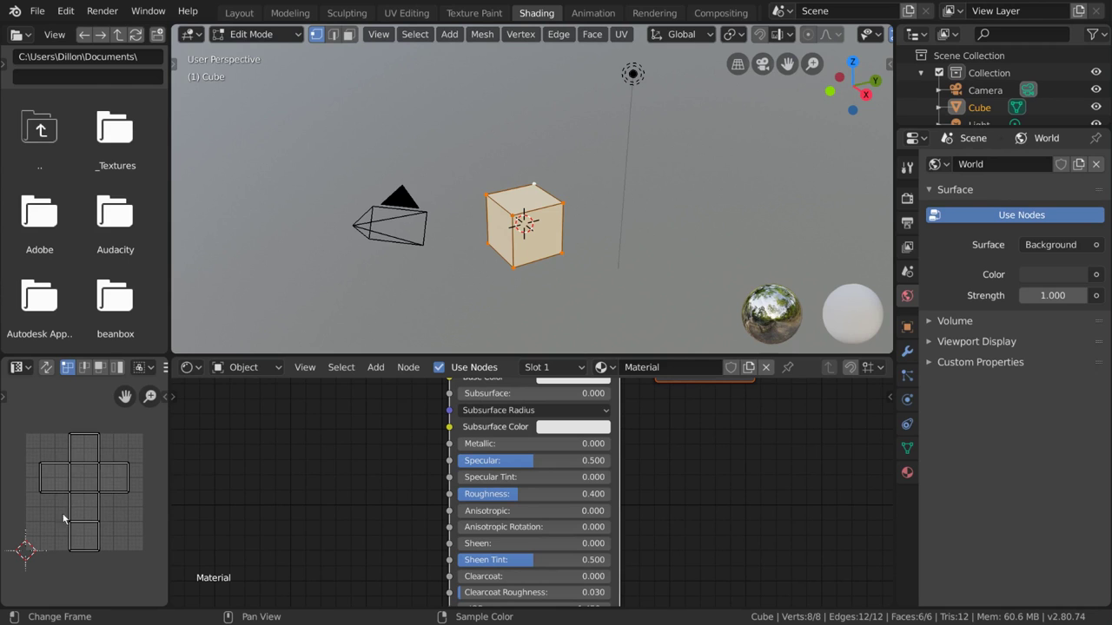
scroll(110, 372, "down", 15)
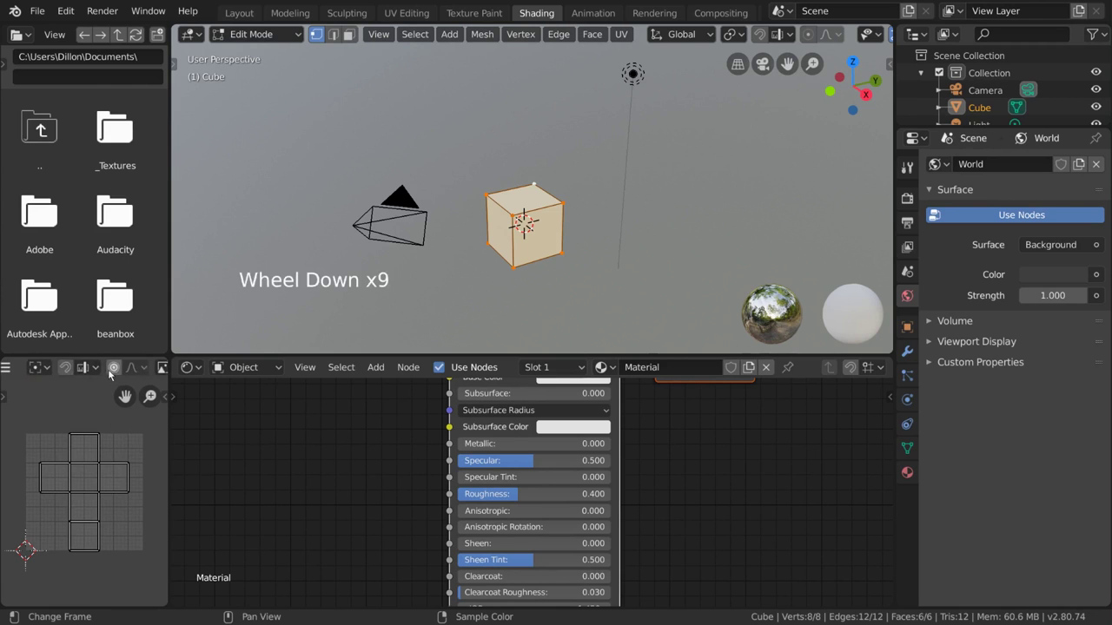
left_click(57, 367)
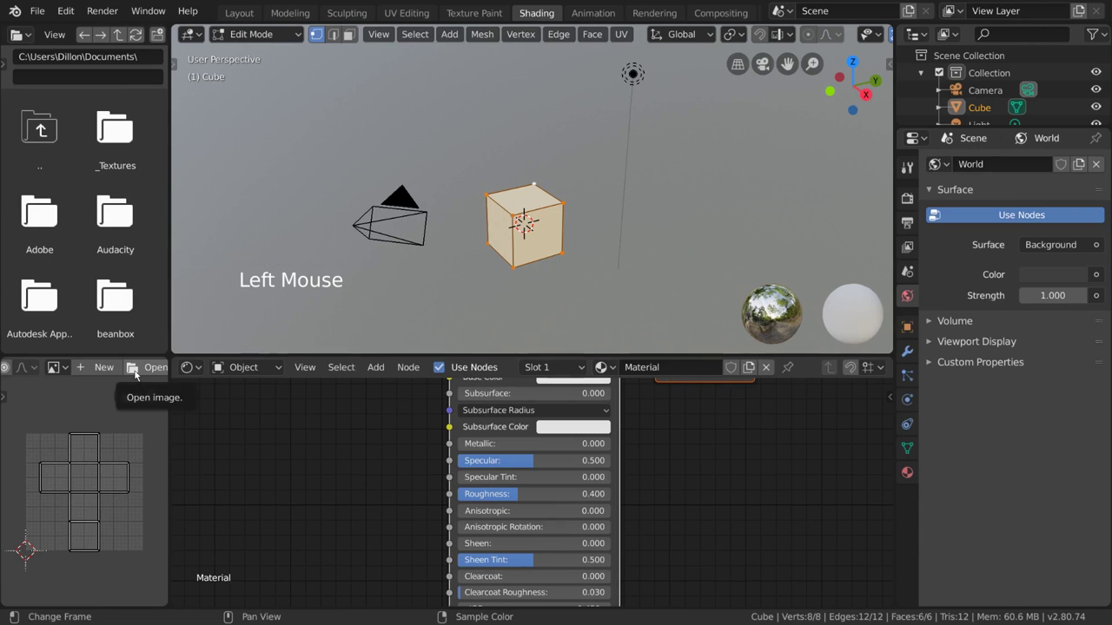
scroll(111, 370, "up", 16)
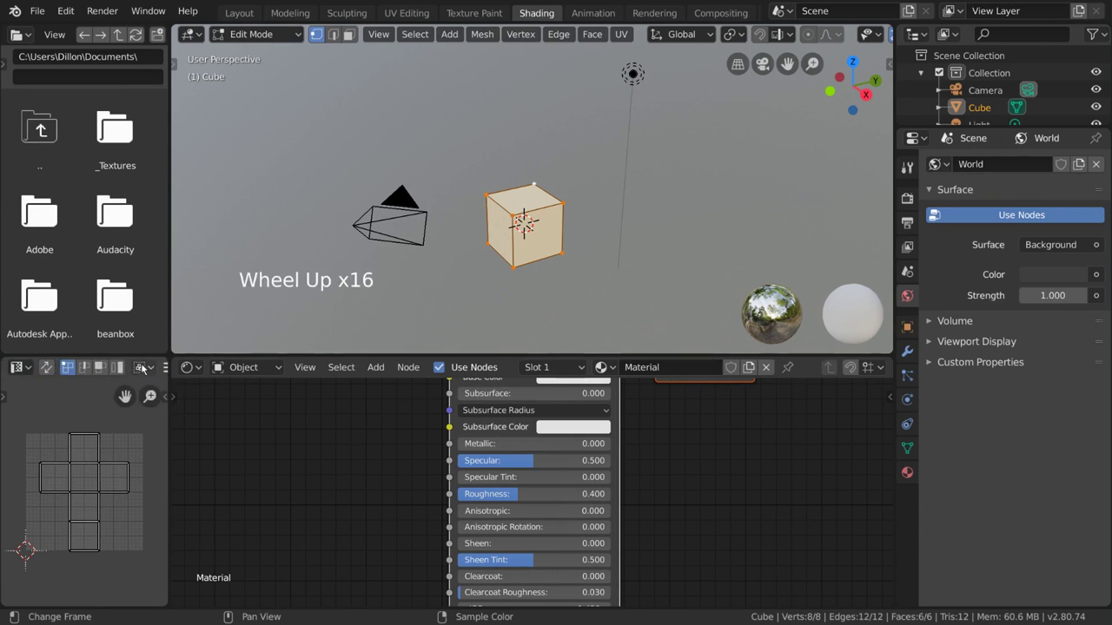
- Look at the UV Editing workspace, return to Shading and select all of the cube's UVs
left_click(407, 13)
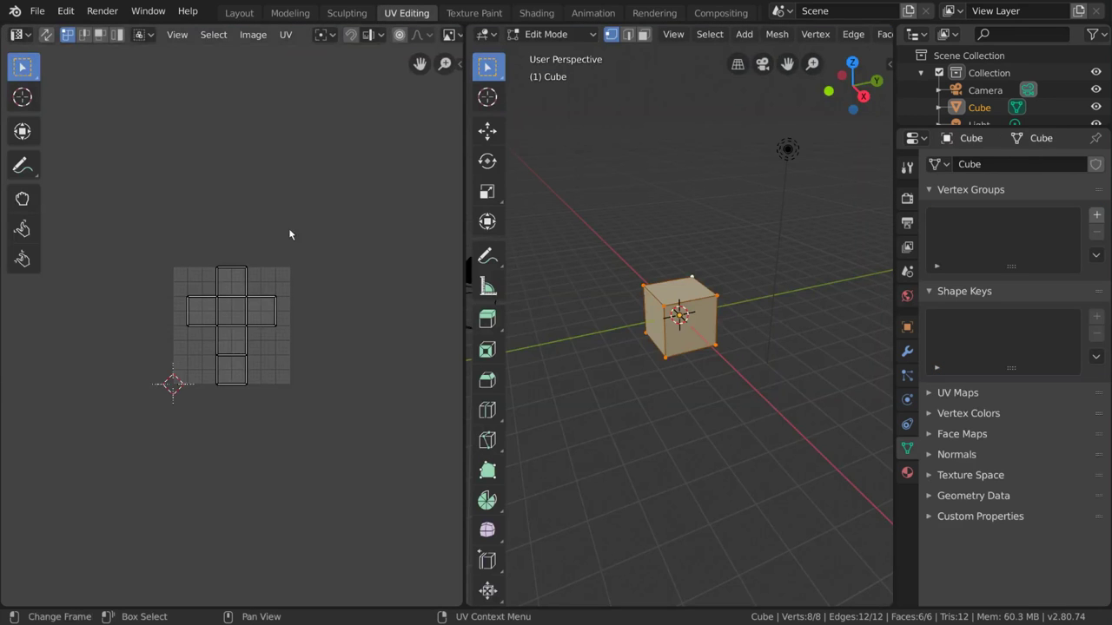
left_click(534, 13)
key("Tab")
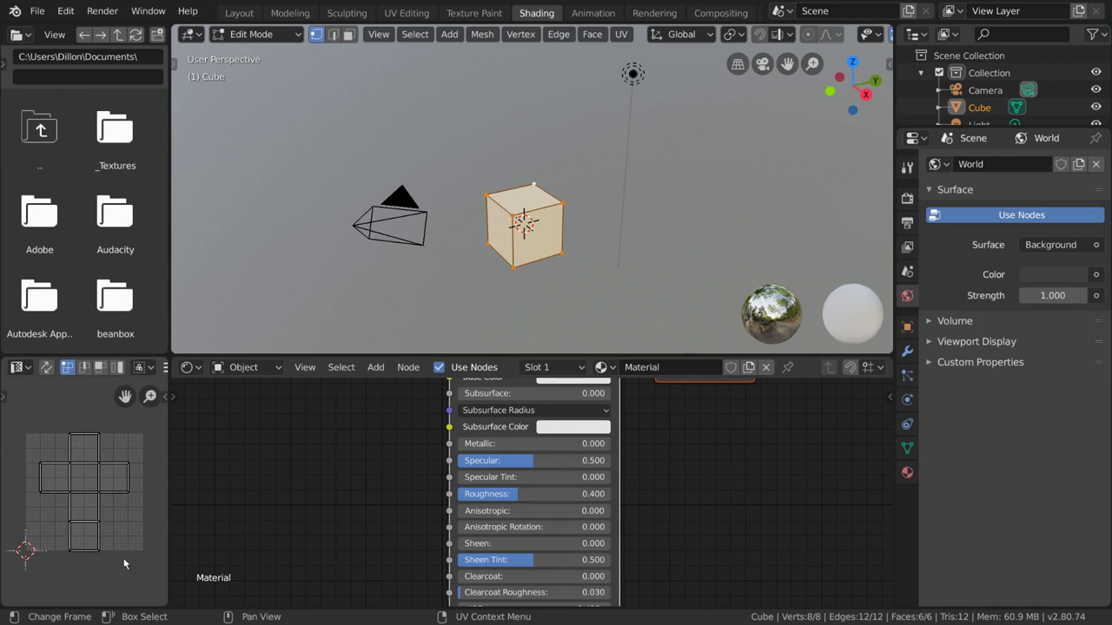
key("a")
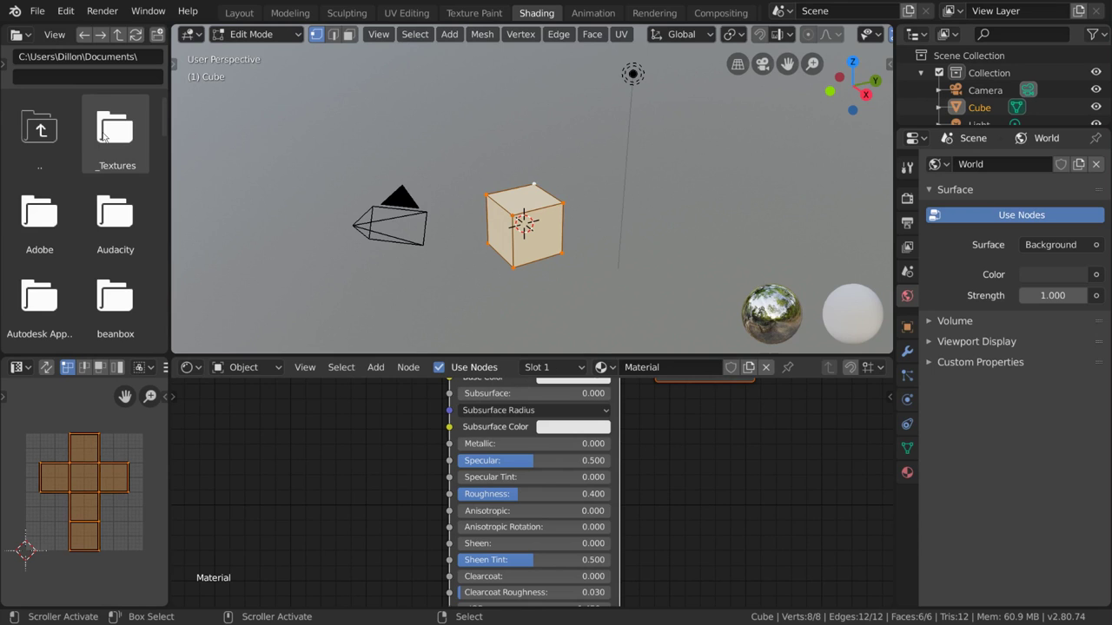
- Add wood_planks_03-color.png from the _Textures folder to the cube's material as an image texture node
left_click(127, 174)
left_click(124, 230)
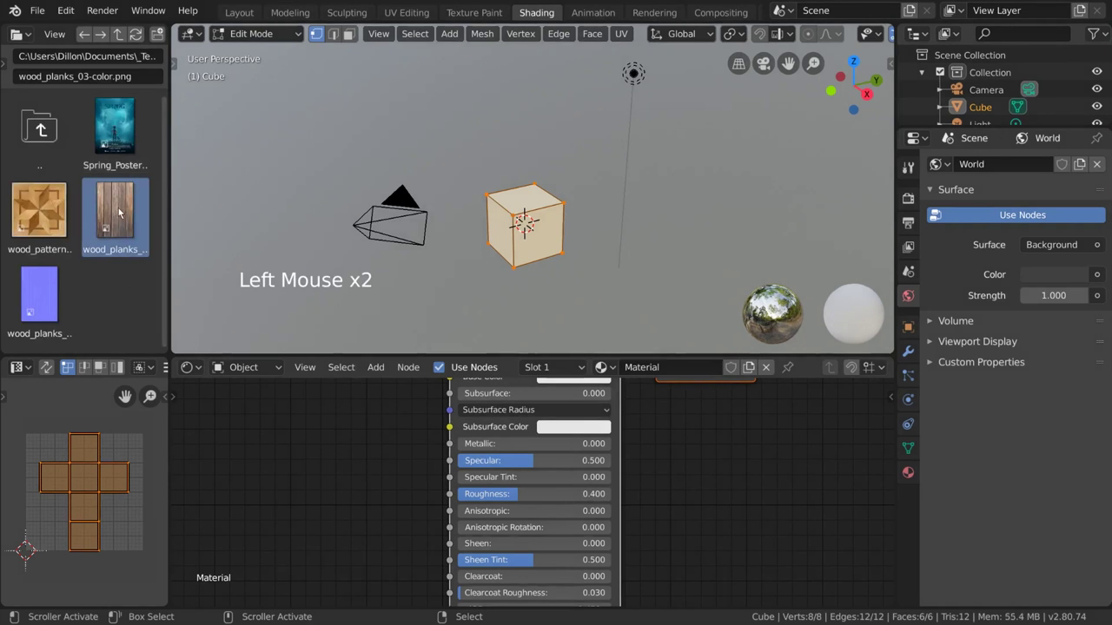
left_click_drag(129, 208, 235, 437)
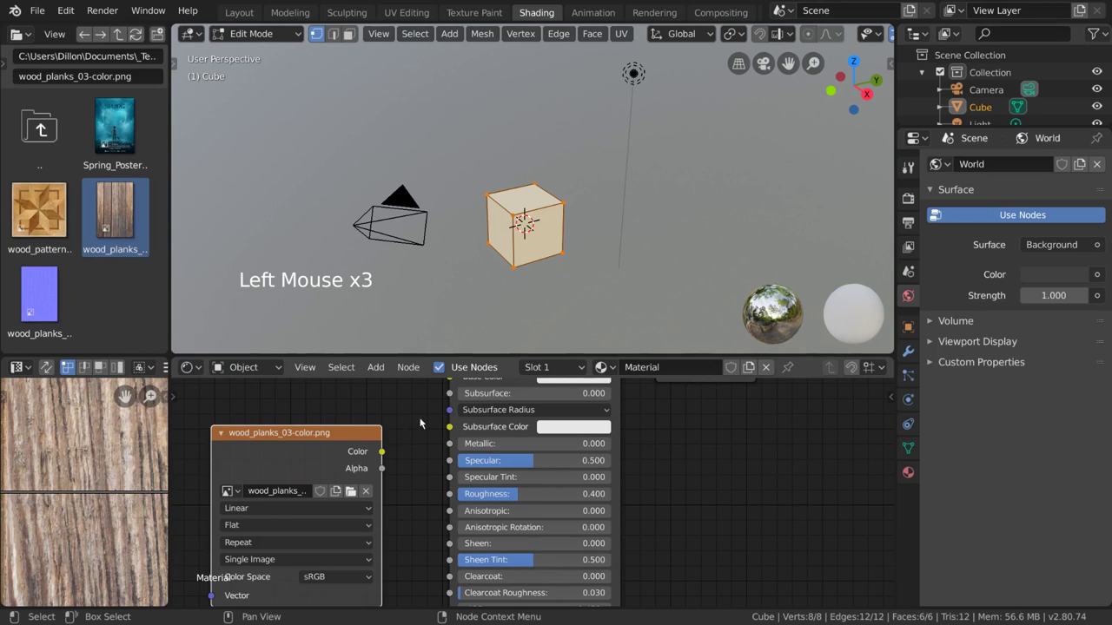
middle_click_drag(420, 423, 461, 443)
scroll(122, 453, "down", 11)
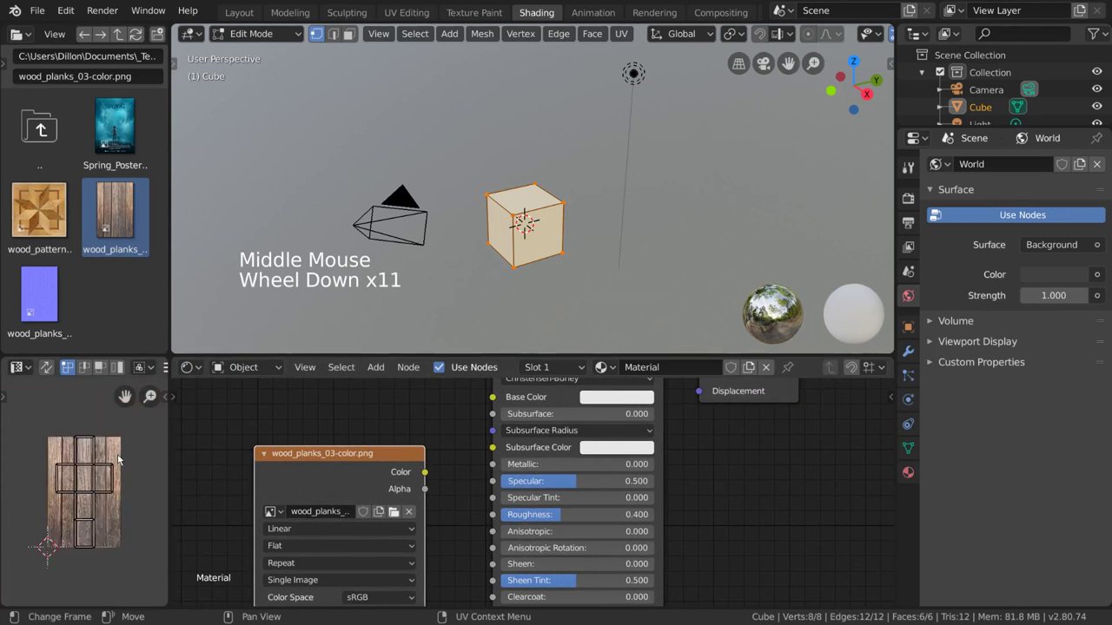
scroll(119, 461, "down", 1)
- Connect the wood planks texture's Color output to the shader's Base Color and use Look Dev viewport shading
left_click_drag(395, 480, 379, 413)
middle_click_drag(448, 423, 454, 458)
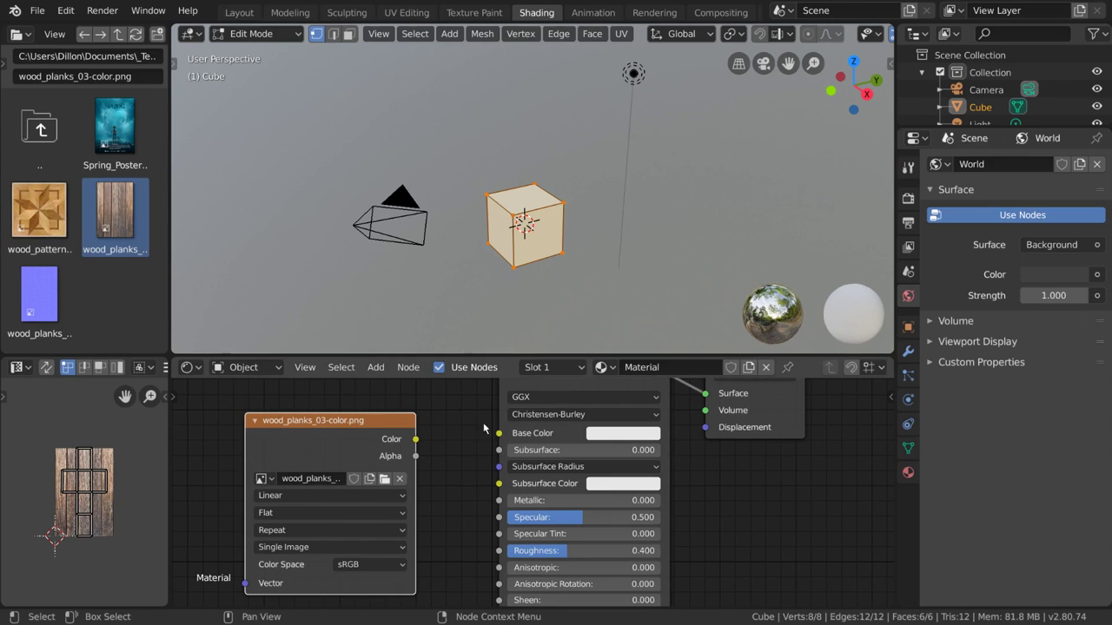
left_click_drag(415, 438, 504, 436)
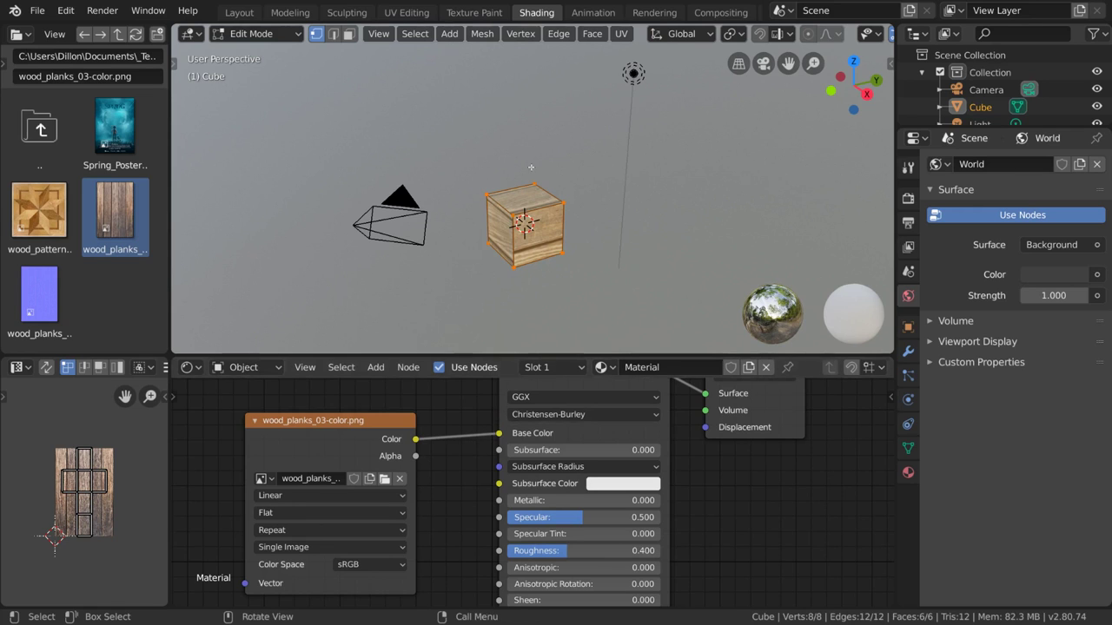
key("z")
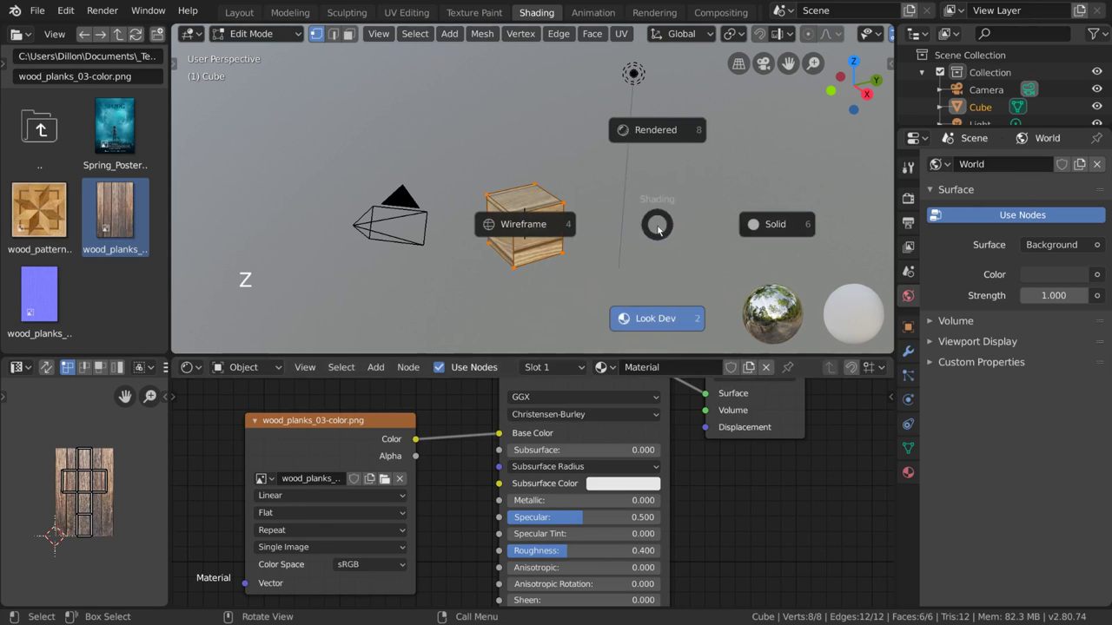
left_click(660, 337)
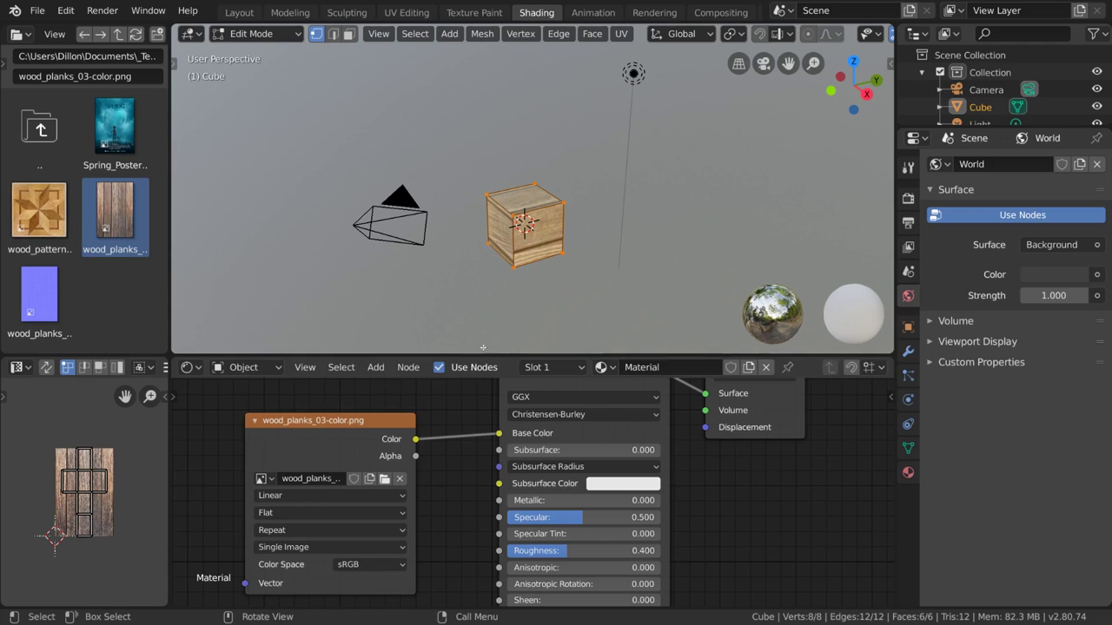
- Select the corner vertices of the centre square in the cube's UV layout
left_click(93, 474)
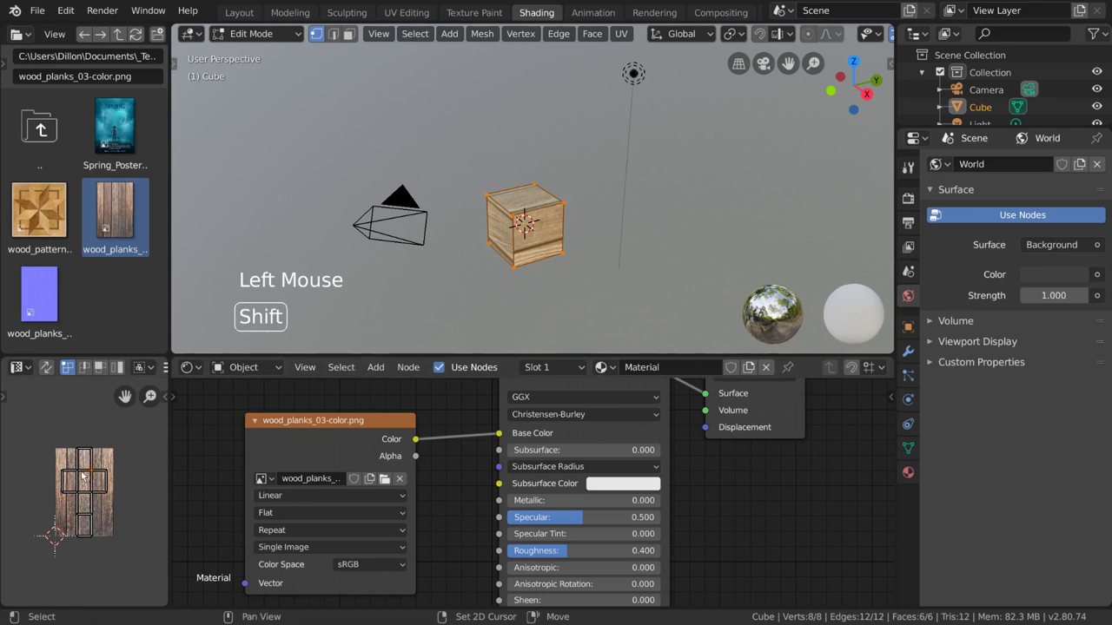
left_click(80, 474, "shift")
left_click(80, 488, "shift")
left_click(90, 495, "shift")
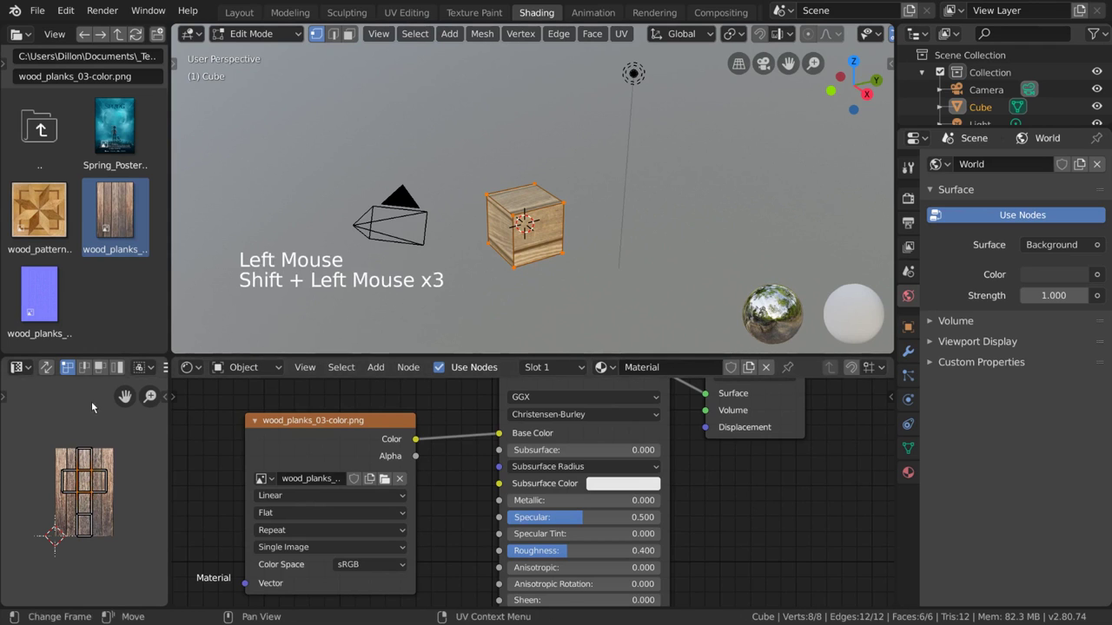
- Change the UV selection to face mode and select the centre face of the layout
left_click(84, 366)
left_click(101, 369)
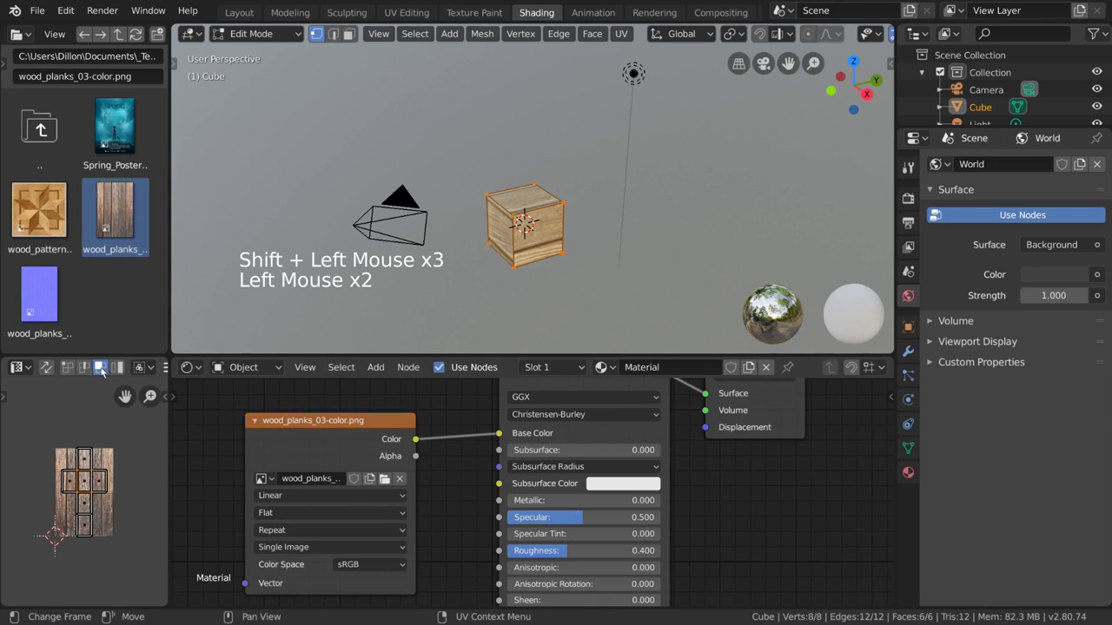
left_click(84, 460)
left_click(84, 482)
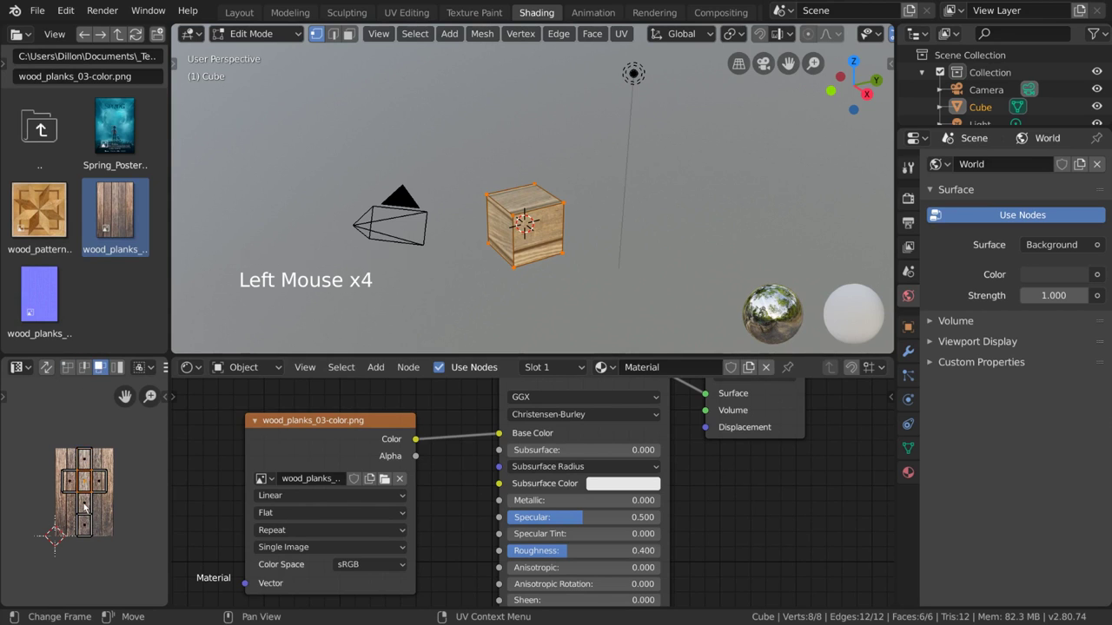
left_click(85, 504)
left_click(86, 482)
- Try transforming the centre UV face over the wood planks image by moving, scaling and rotating it
key("g")
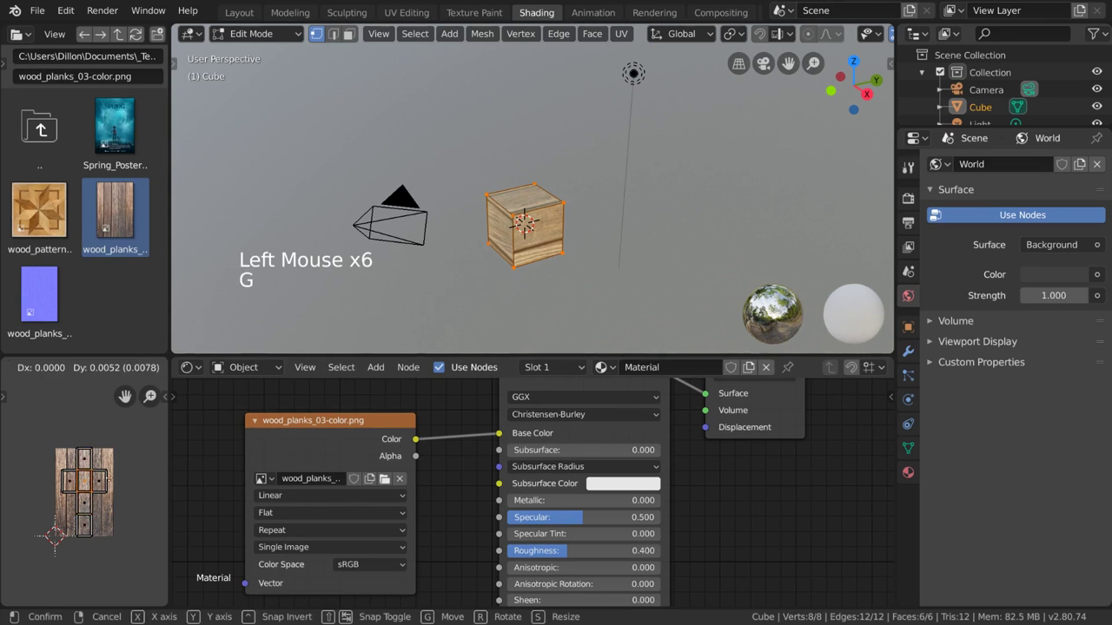
left_click(118, 474)
key("s")
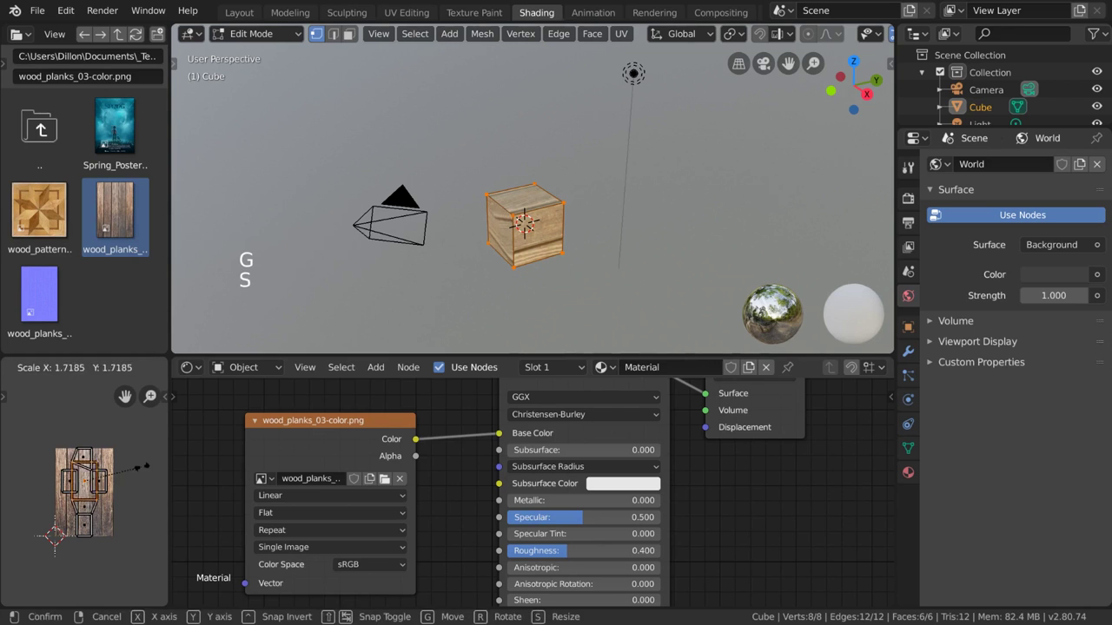
key("r")
scroll(122, 476, "up", 3)
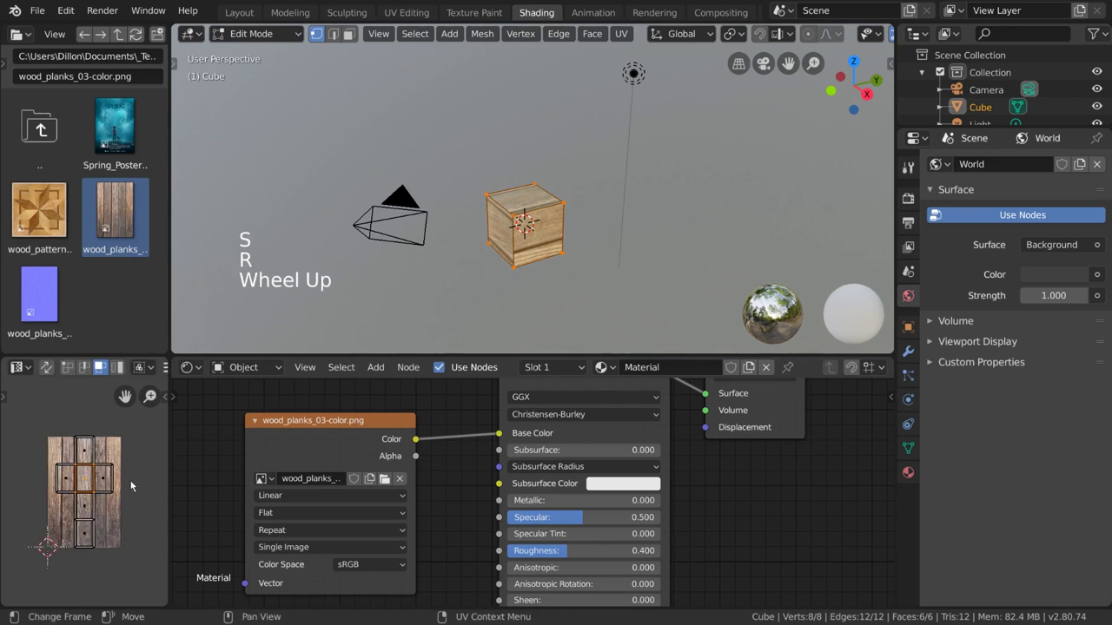
scroll(118, 475, "down", 1)
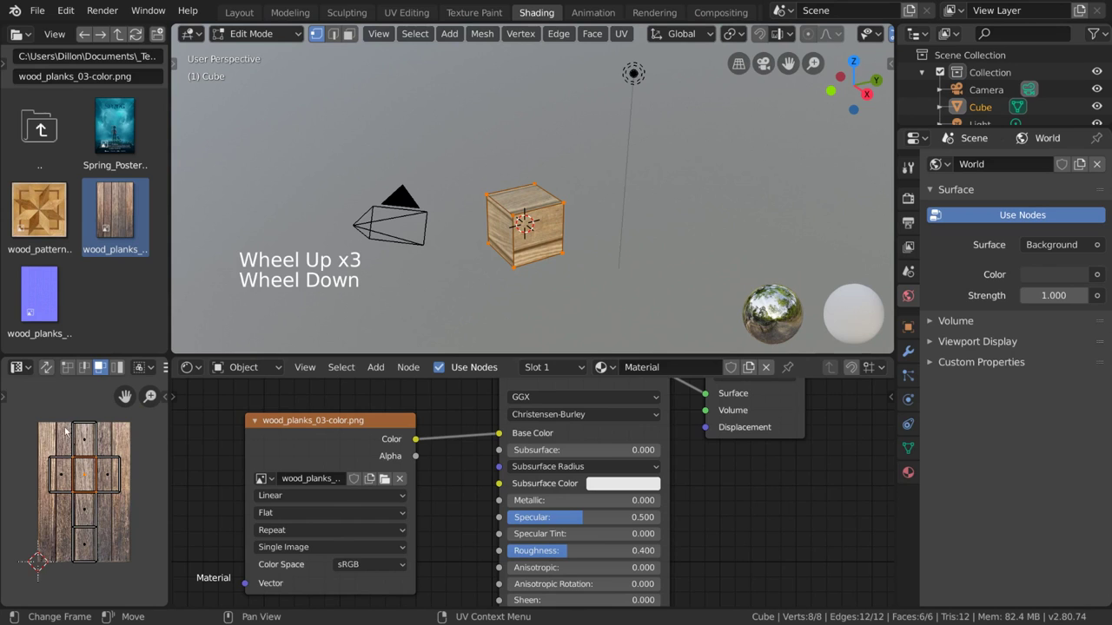
- Try the Transform tool on the centre UV face and the face below it, and undo the changes
left_click(4, 398)
left_click(22, 463)
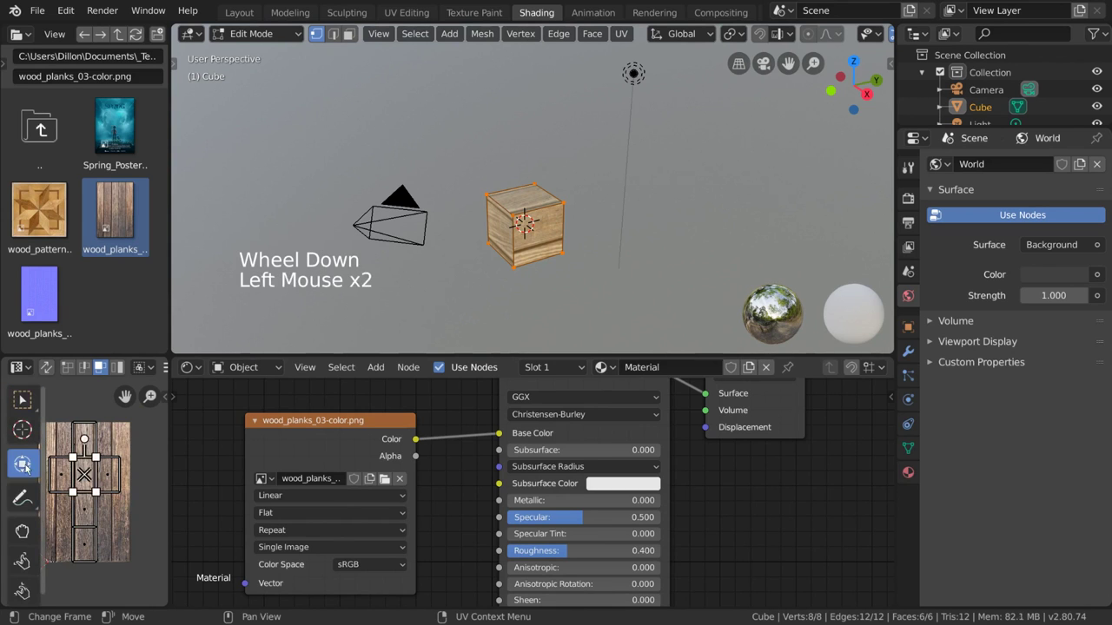
left_click_drag(84, 439, 96, 465)
left_click(88, 514)
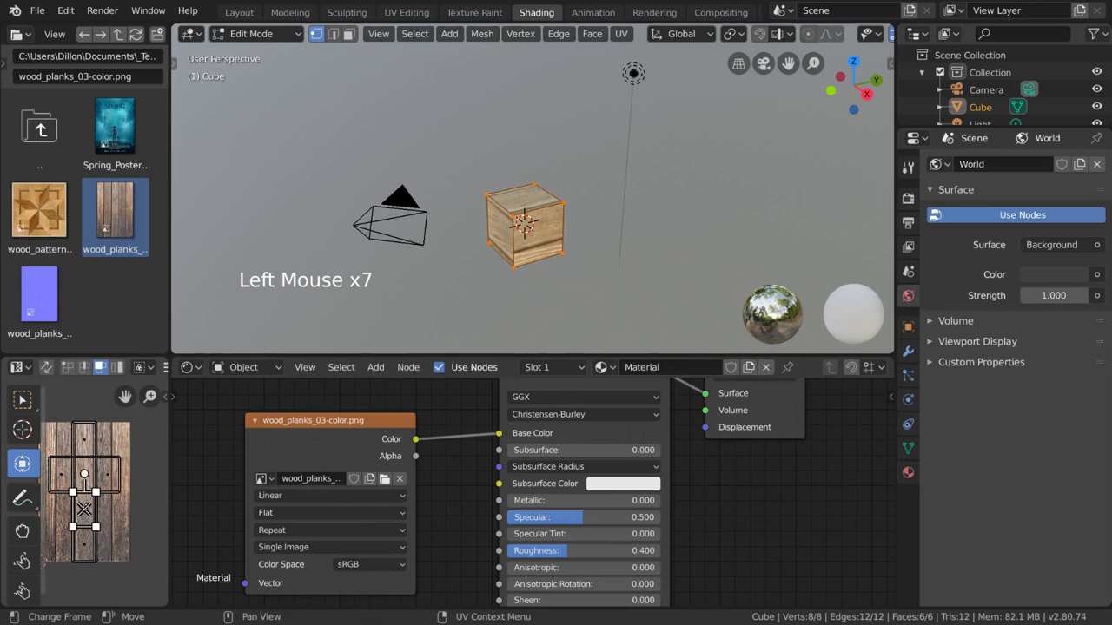
mouse_move(84, 509)
left_mouse_down()
mouse_move(98, 498)
mouse_move(86, 509)
mouse_move(98, 509)
left_mouse_up()
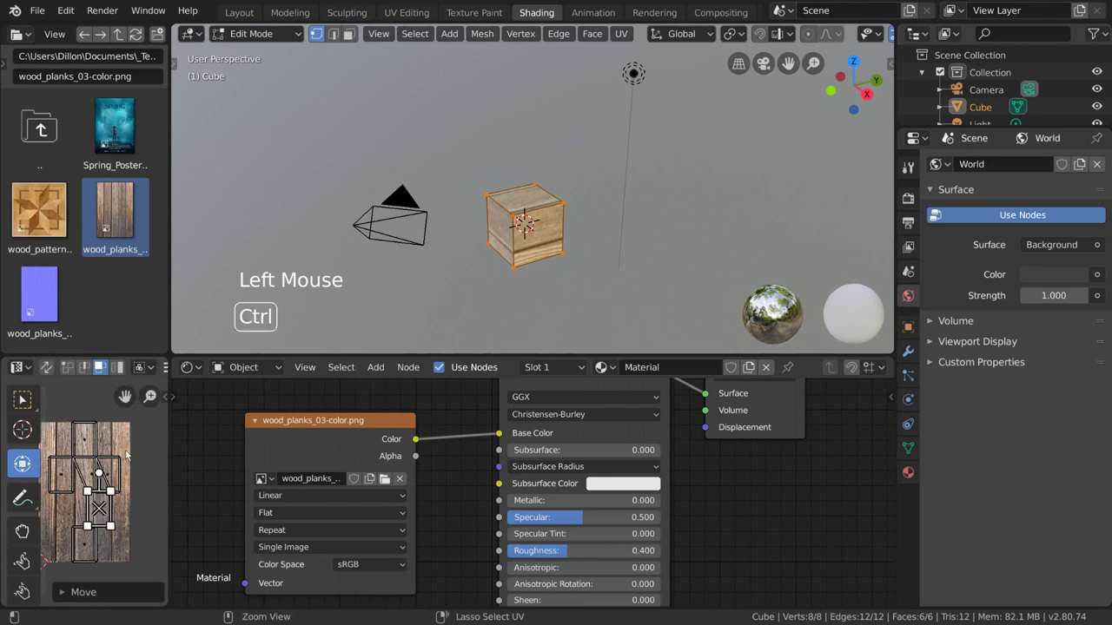
key("ctrl+z")
key("ctrl+z")
- Select all UV faces and try scaling them up uniformly, cancelling the change
key("a")
key("s")
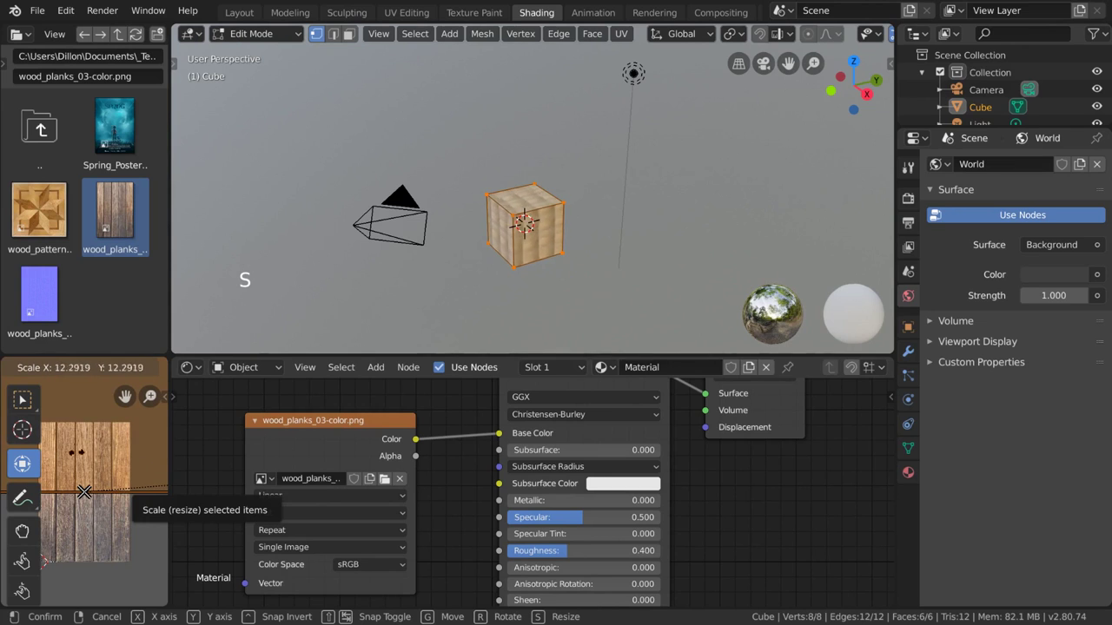
key("Escape")
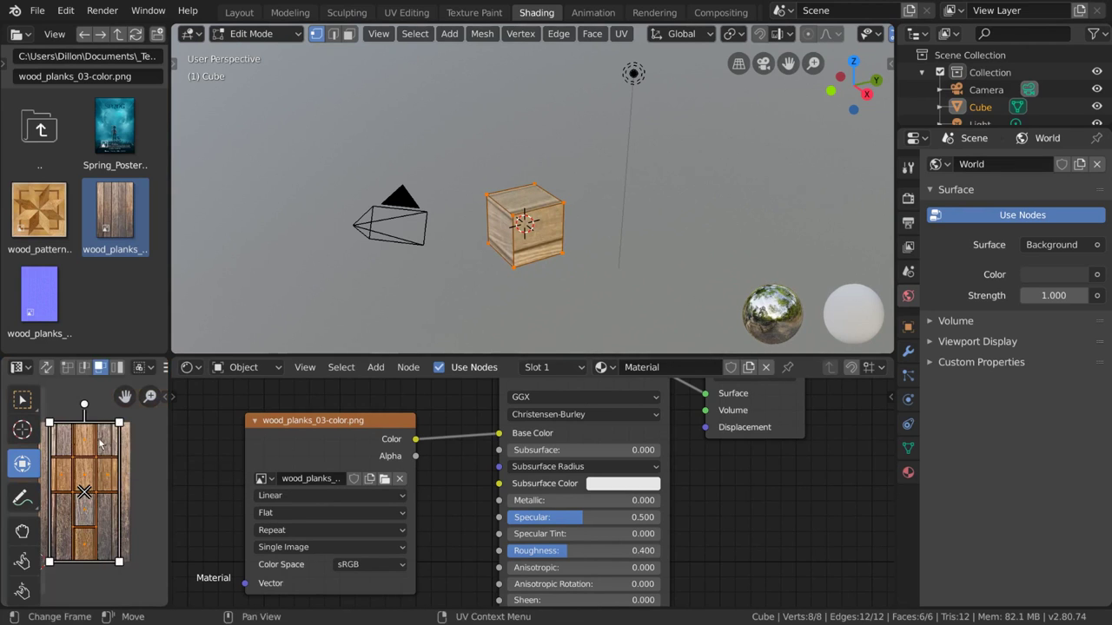
- Return to the UV selection tool and select the corner vertices of the cube's front-right face in the 3D view
left_click(22, 399)
left_click(105, 434)
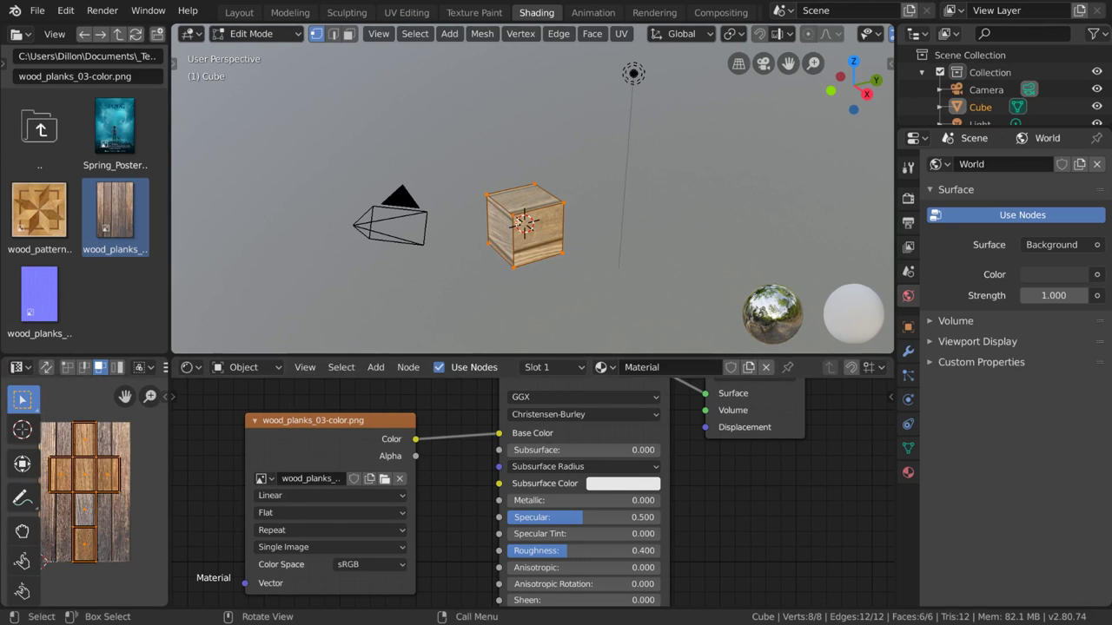
left_click(514, 268)
left_click(563, 254, "shift")
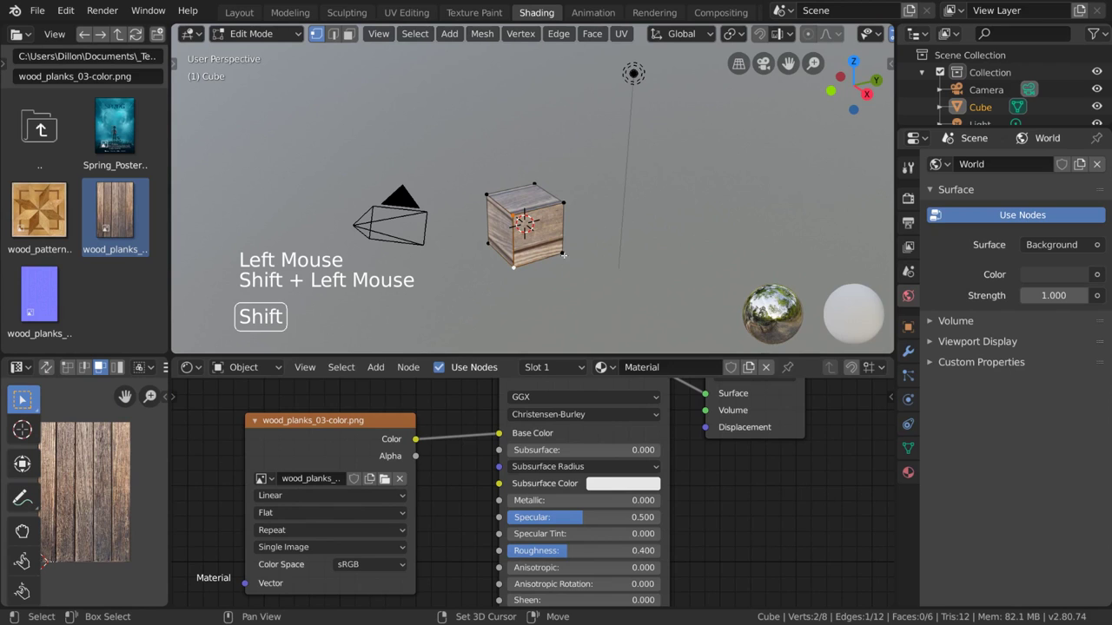
left_click(565, 212, "shift")
left_click(535, 183, "shift")
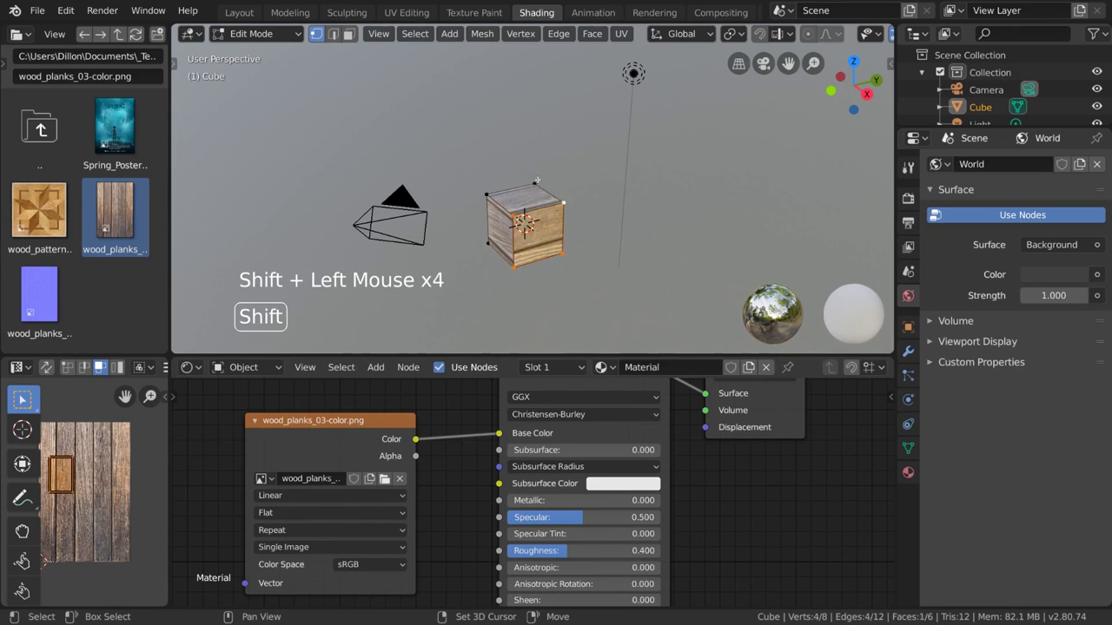
- Extend the vertex selection to the cube's top face, and switch to face selection to select its front-left face
left_click(477, 197, "shift")
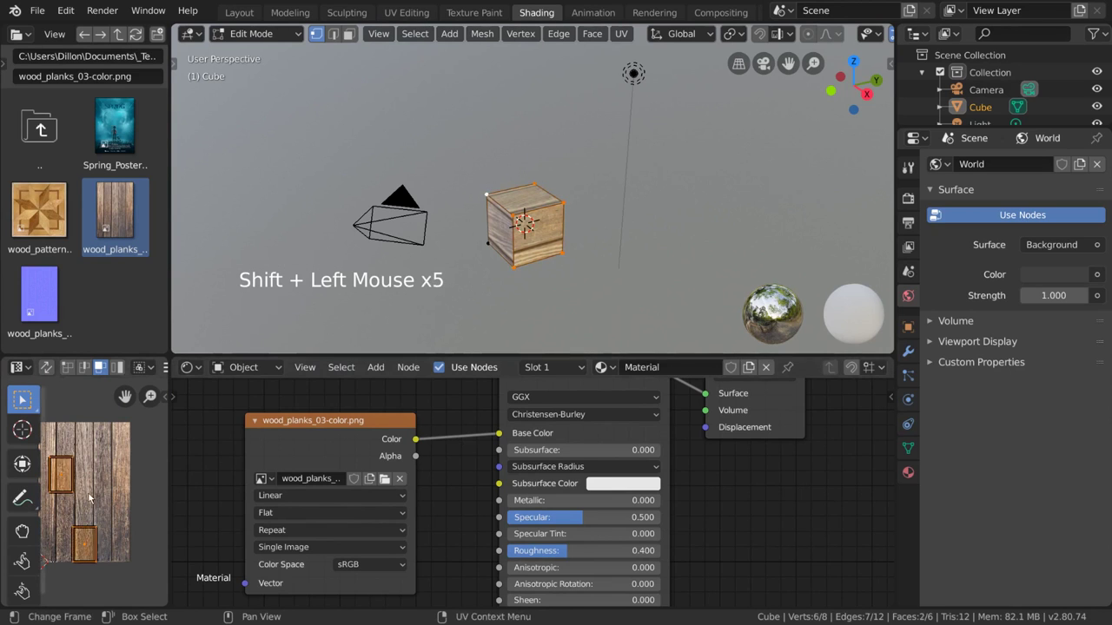
middle_click_drag(92, 491, 107, 490)
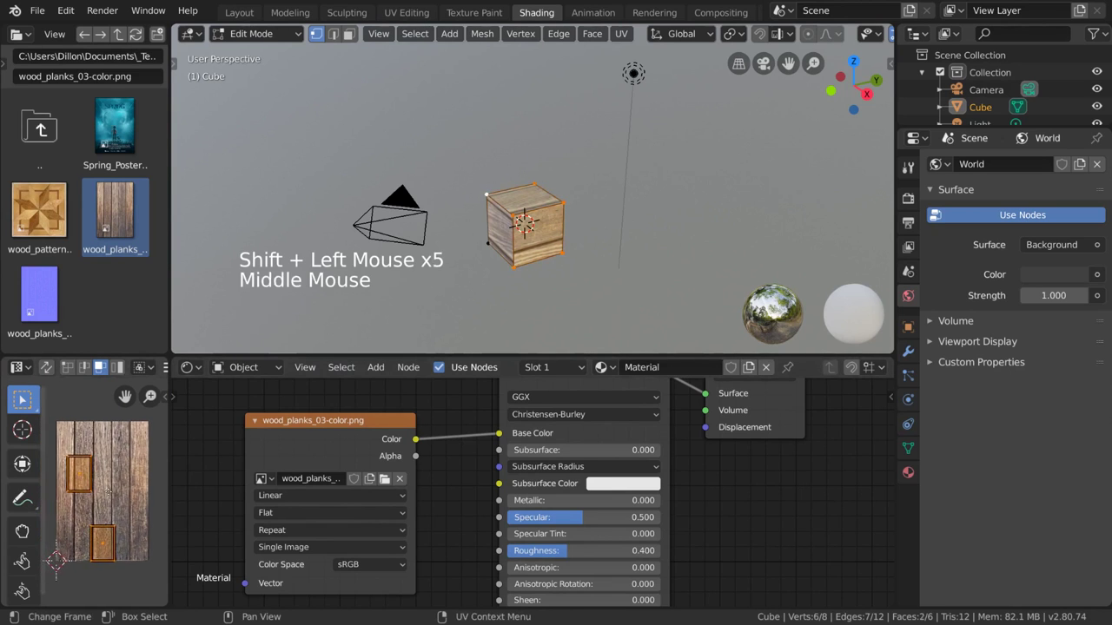
left_click(349, 33)
left_click(507, 231)
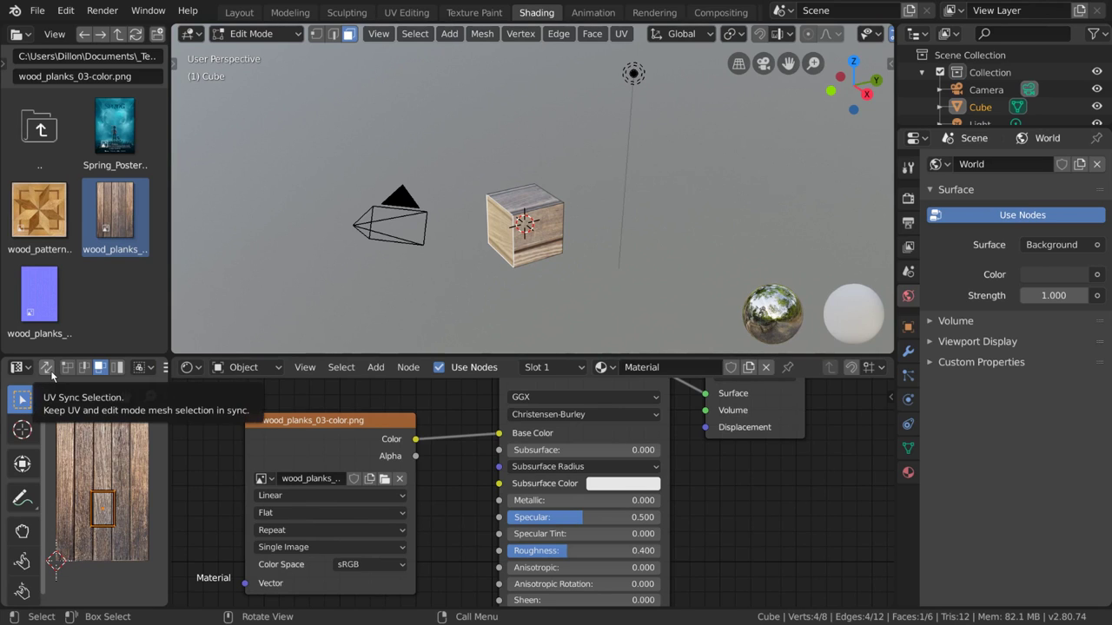
- Try UV Sync Selection by selecting individual cube faces in the UV editor, and turn it off again
scroll(51, 373, "down", 4)
scroll(51, 374, "up", 4)
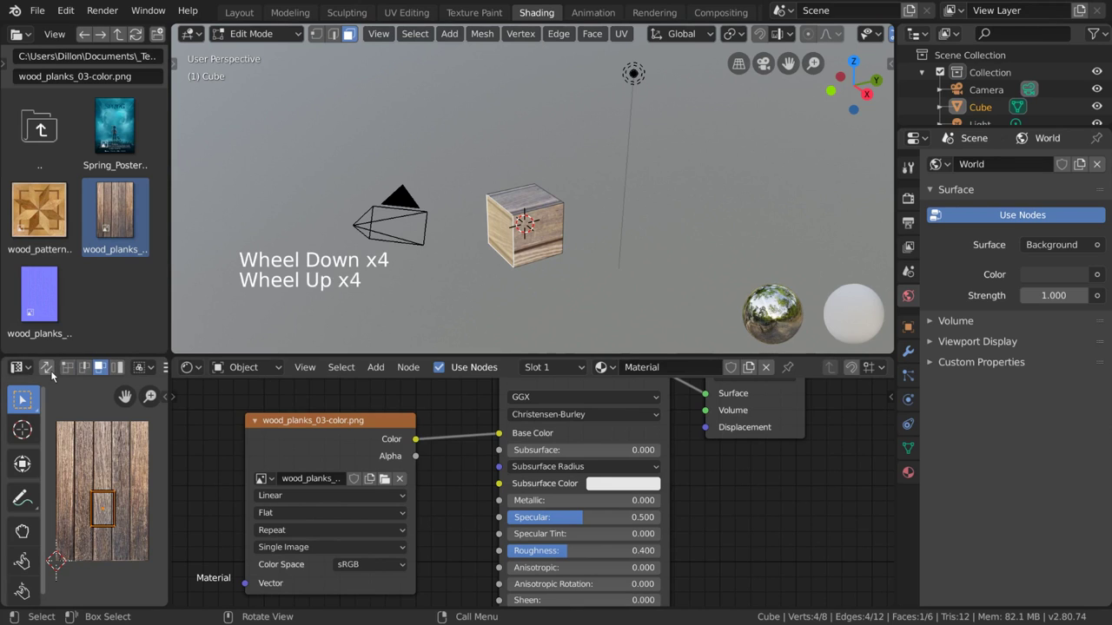
scroll(51, 374, "down", 6)
scroll(51, 374, "up", 6)
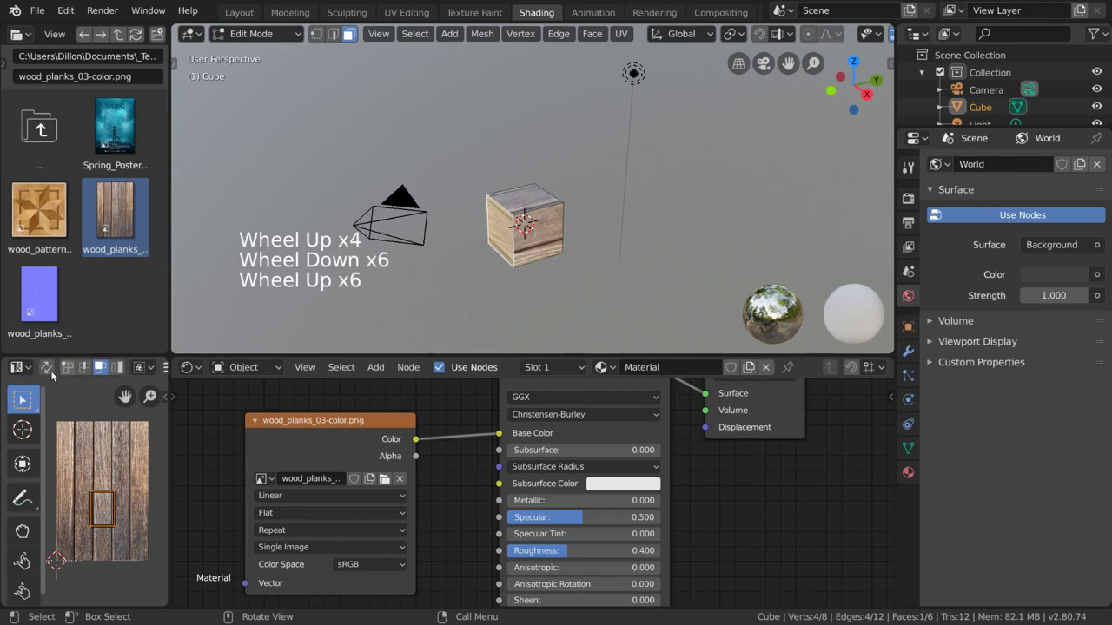
left_click(51, 373)
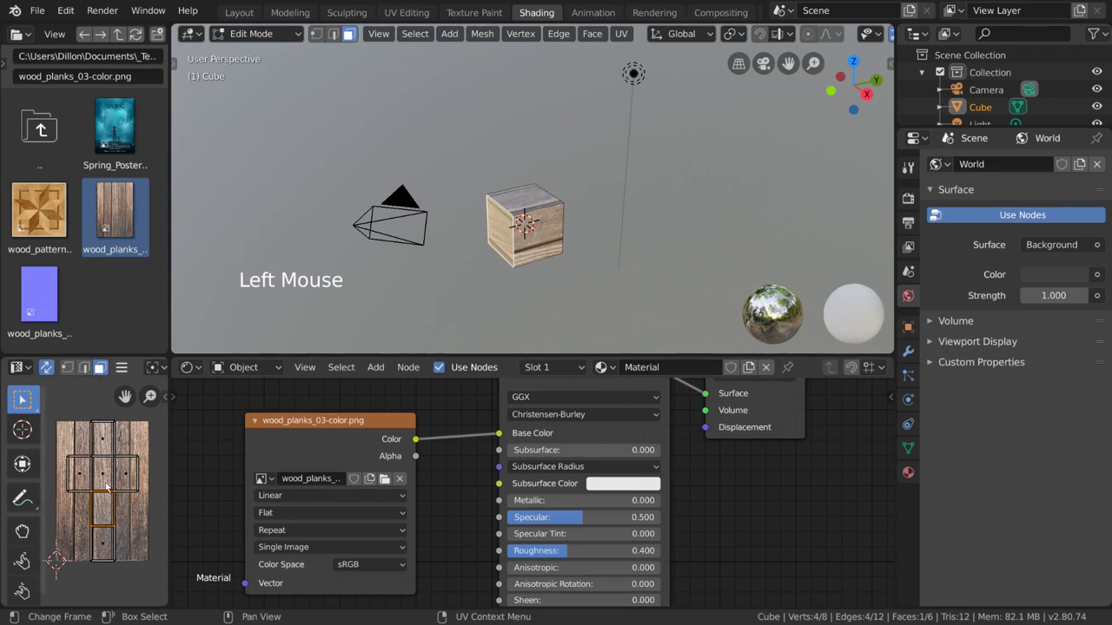
left_click(107, 449)
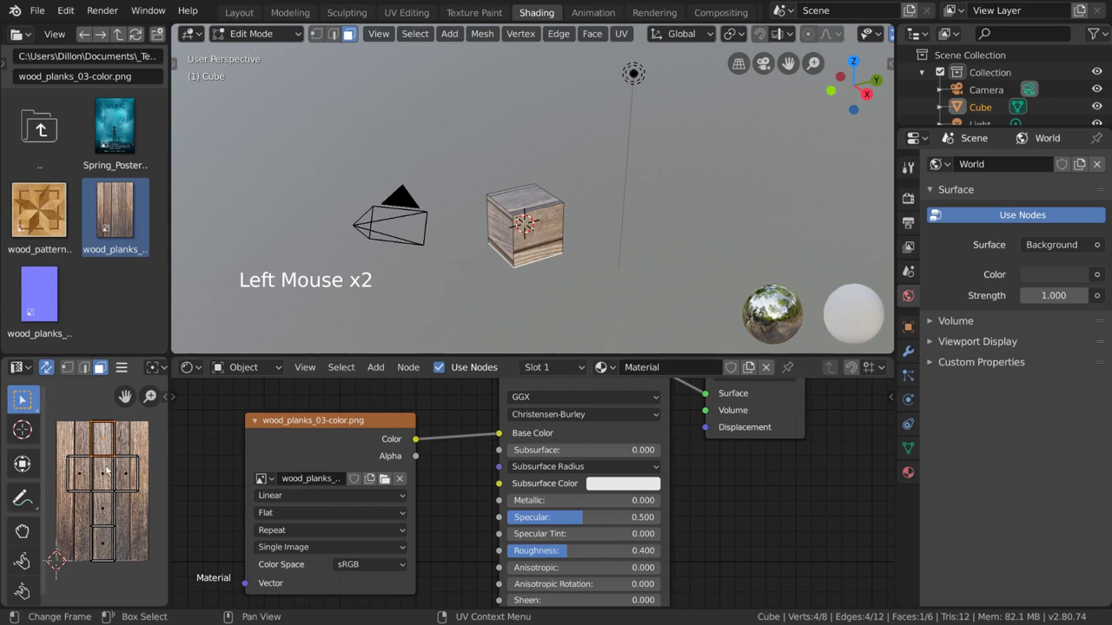
left_click(106, 474)
left_click(102, 509)
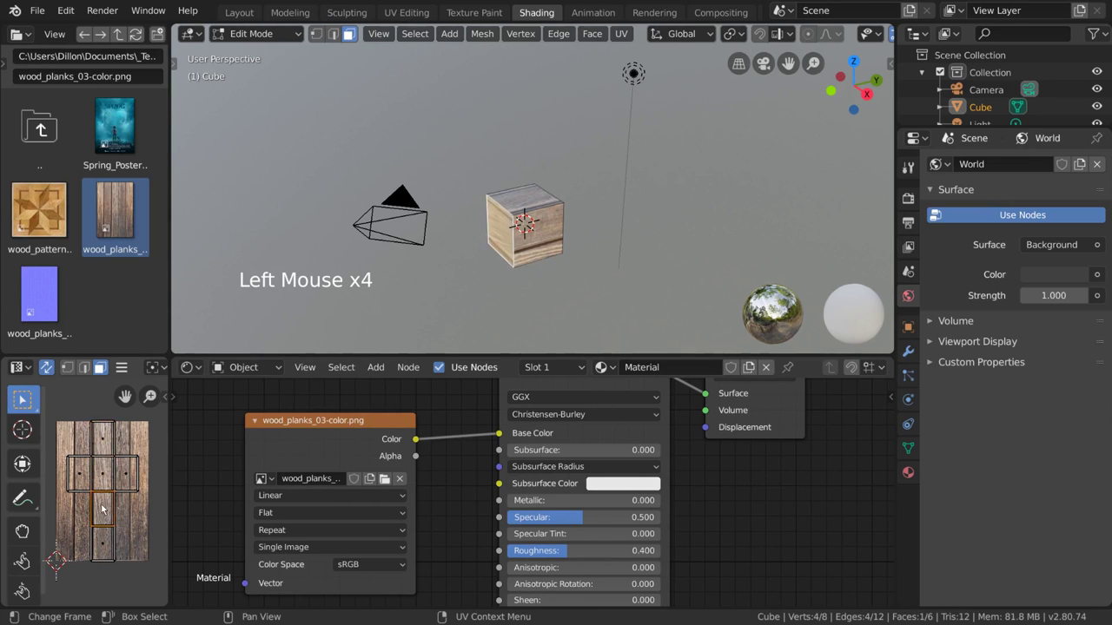
left_click(102, 549)
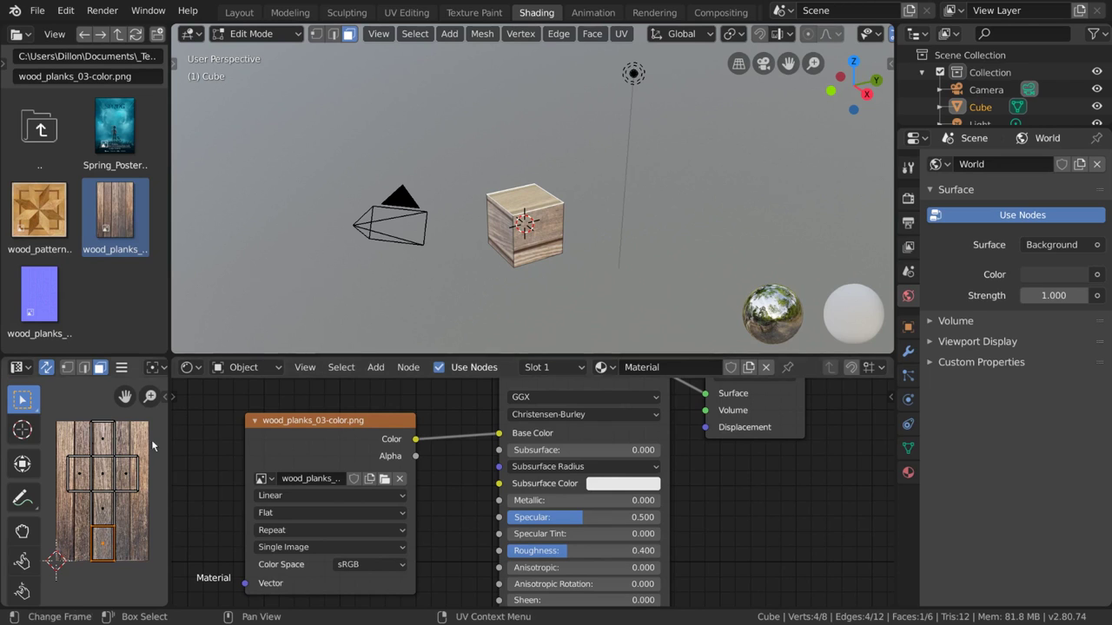
left_click(106, 506)
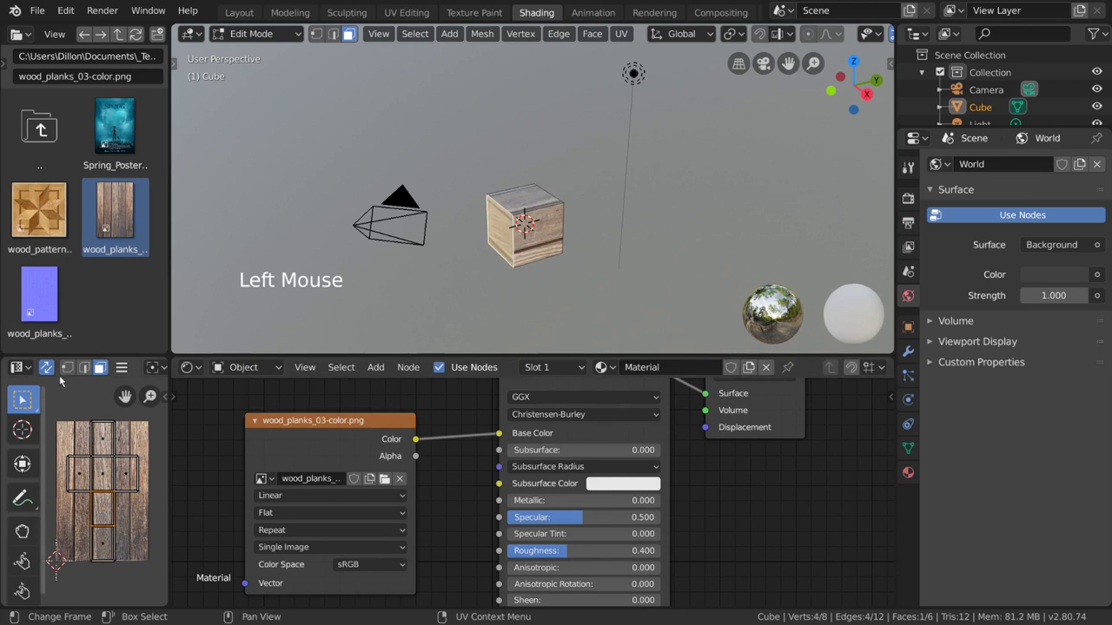
left_click(48, 368)
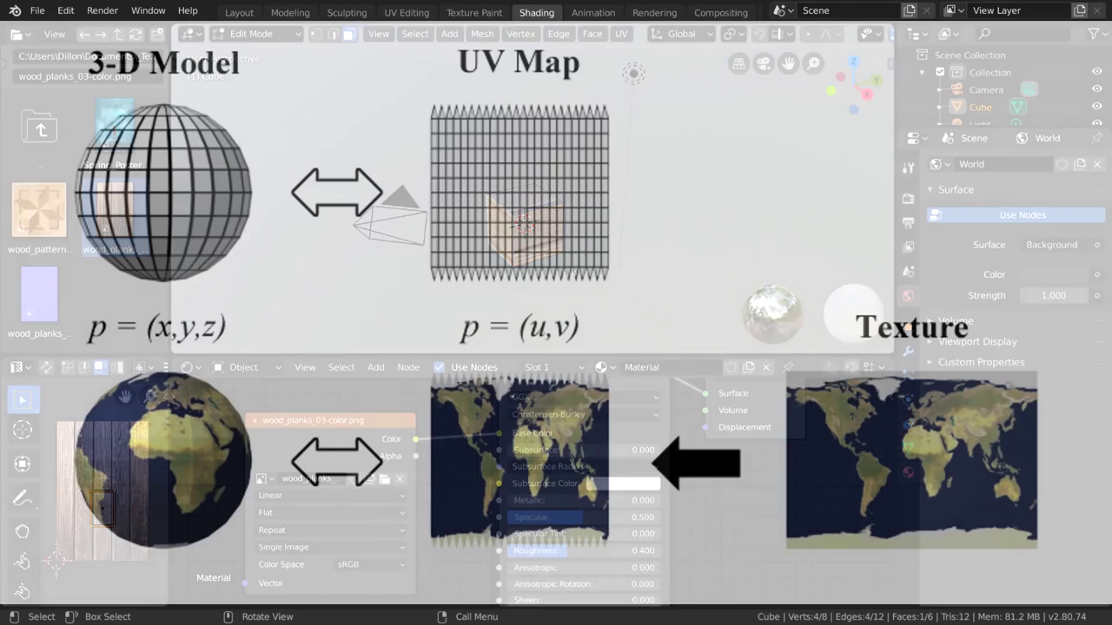
- Select all of the cube's faces and apply Project From View from a nearly straight-on view along the X axis
key("a")
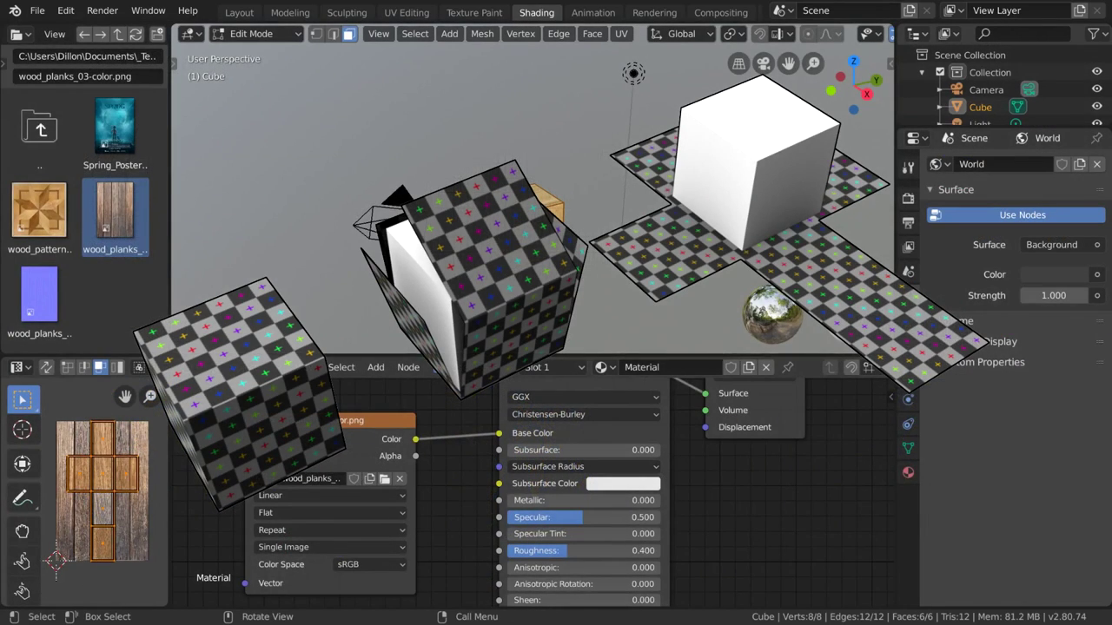
left_click(626, 37)
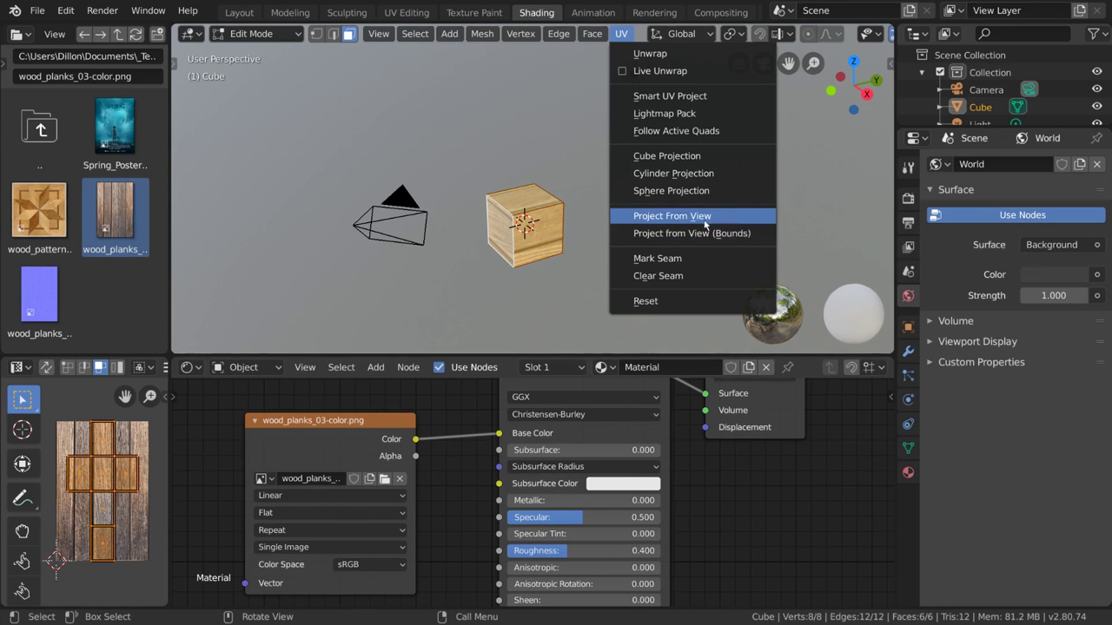
middle_click_drag(686, 217, 634, 296)
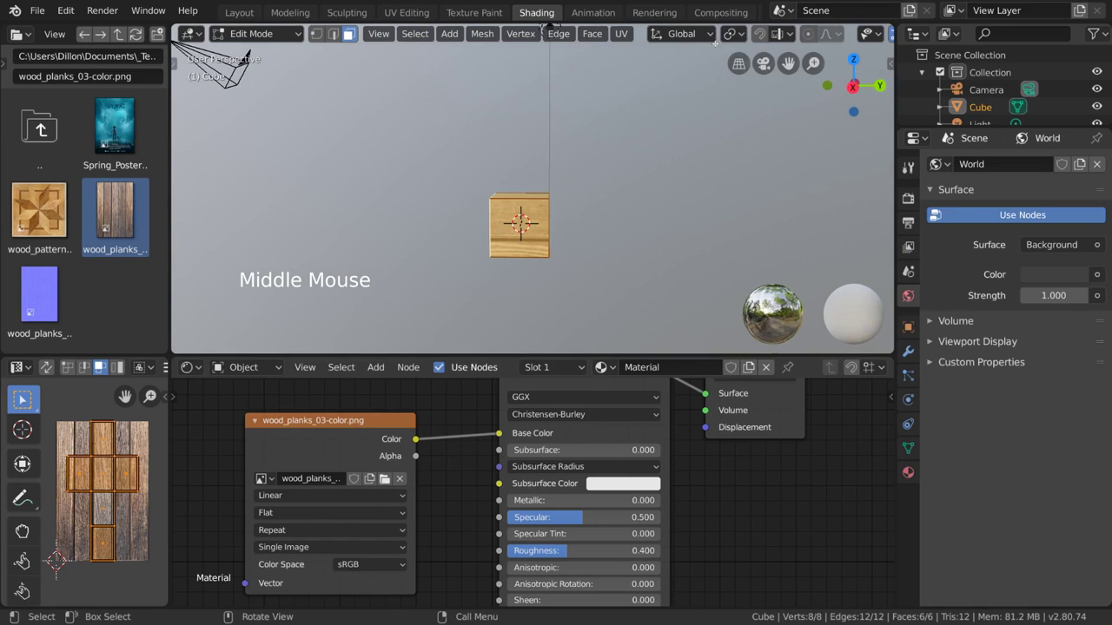
left_click(621, 33)
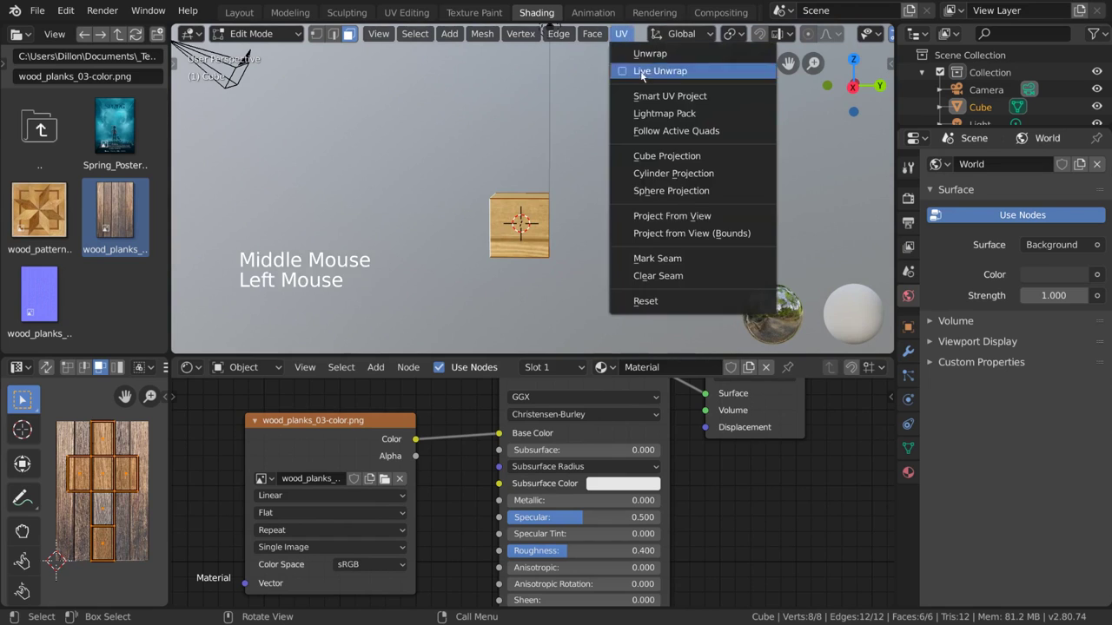
left_click(700, 217)
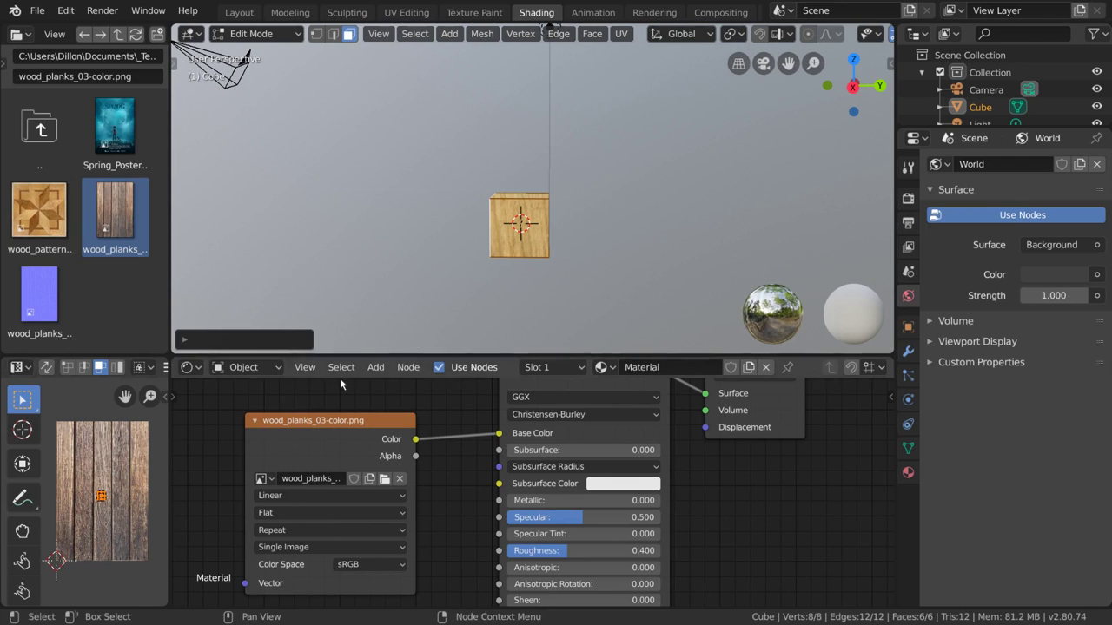
- Examine the projected UV layout up close over the wood planks image and compare it with the textured cube
scroll(620, 219, "up", 4)
middle_click_drag(620, 219, 448, 307)
scroll(117, 489, "up", 7)
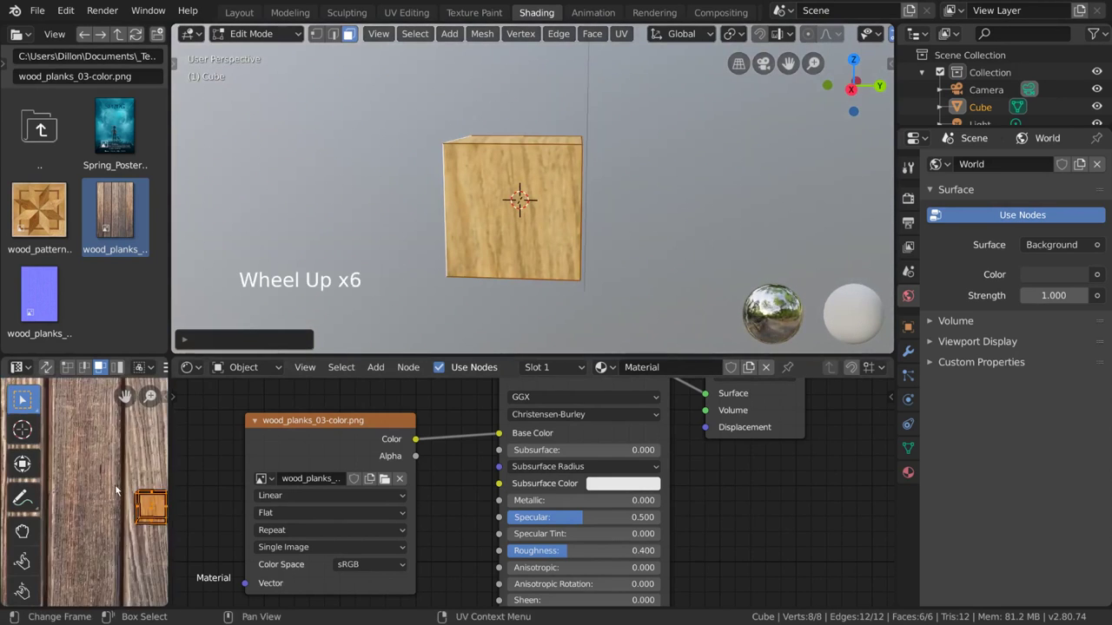
middle_click_drag(116, 489, 76, 468)
scroll(98, 463, "down", 1)
scroll(98, 463, "up", 3)
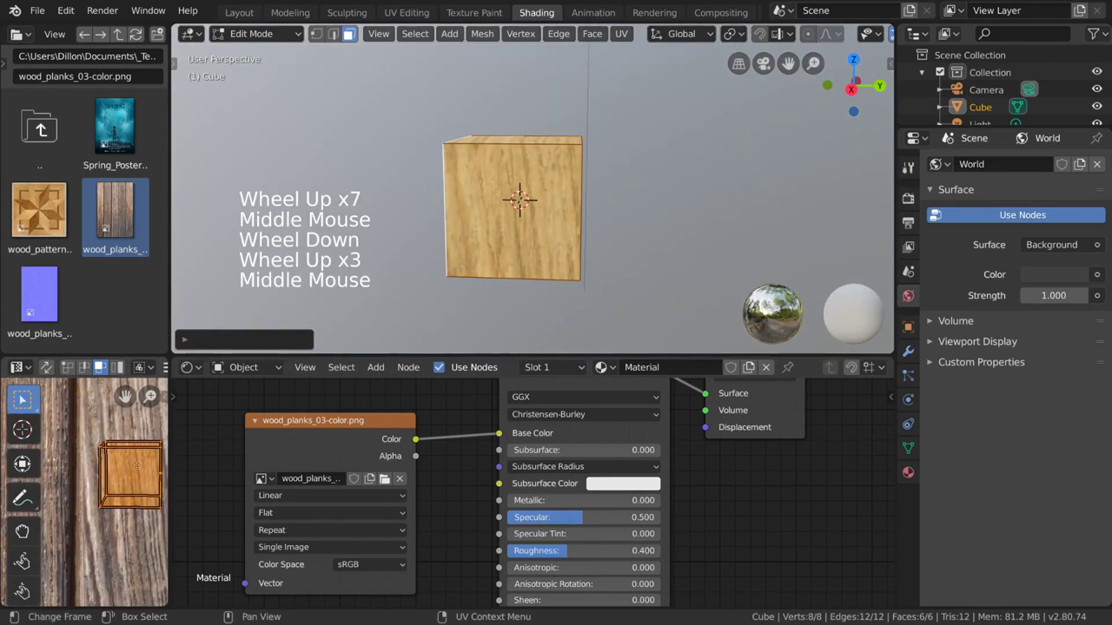
middle_click_drag(165, 467, 152, 472)
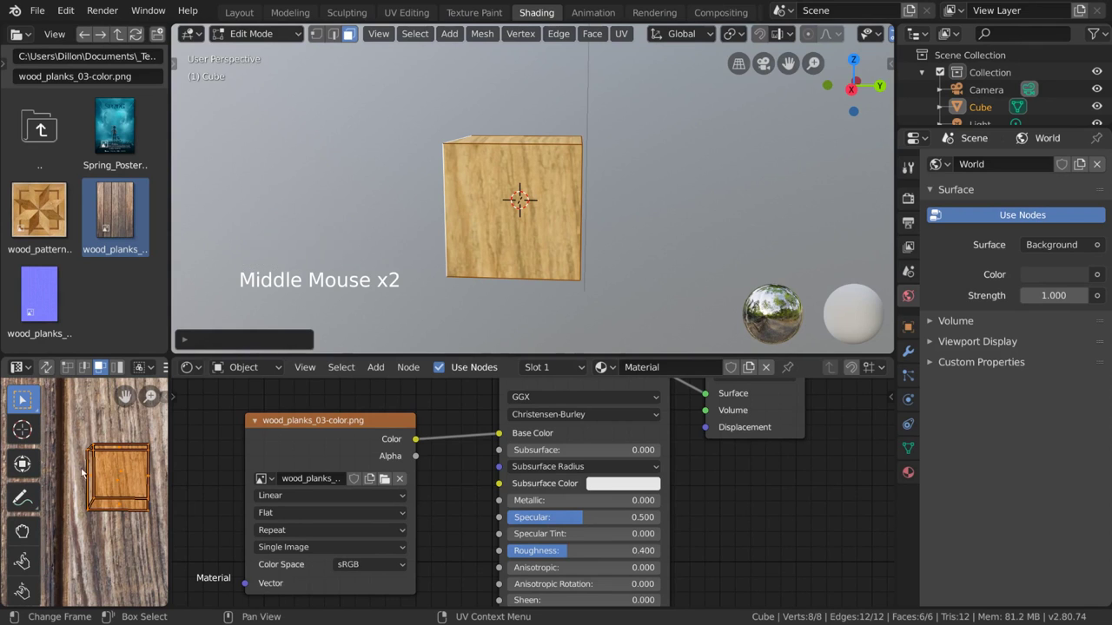
scroll(99, 495, "down", 9)
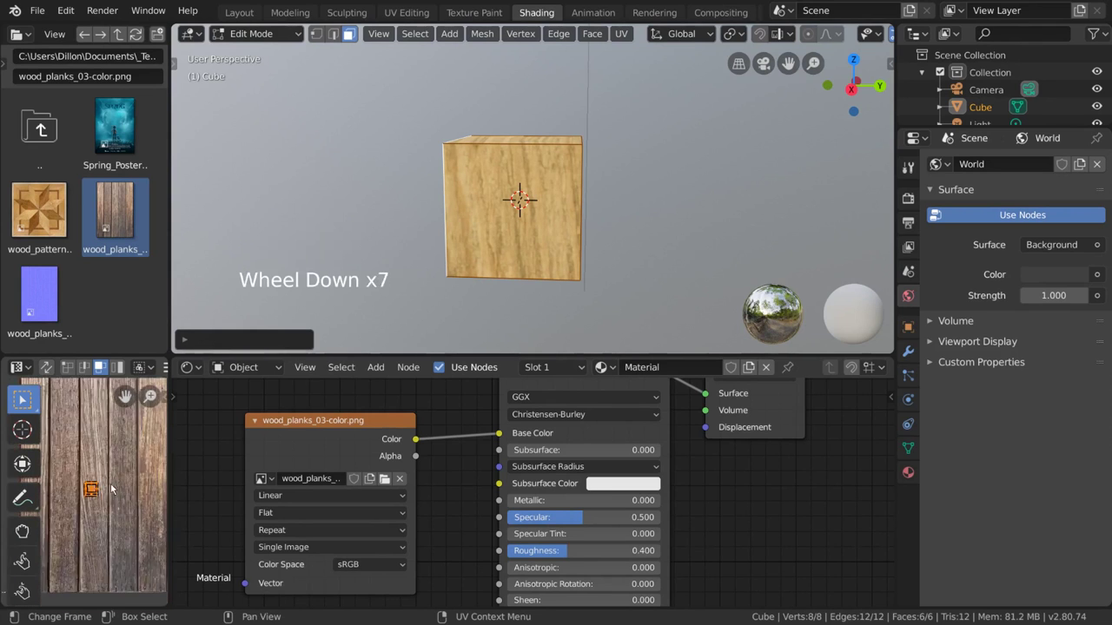
middle_click_drag(115, 478, 131, 476)
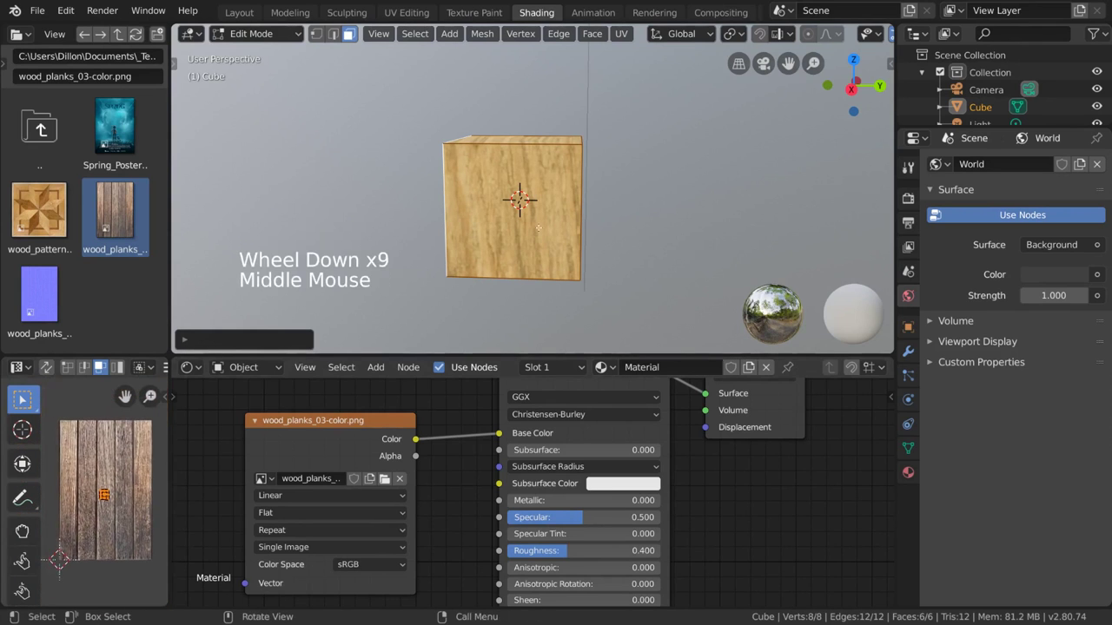
- Try to unwrap the cube with Unwrap, and reselect all of its faces
left_click(619, 34)
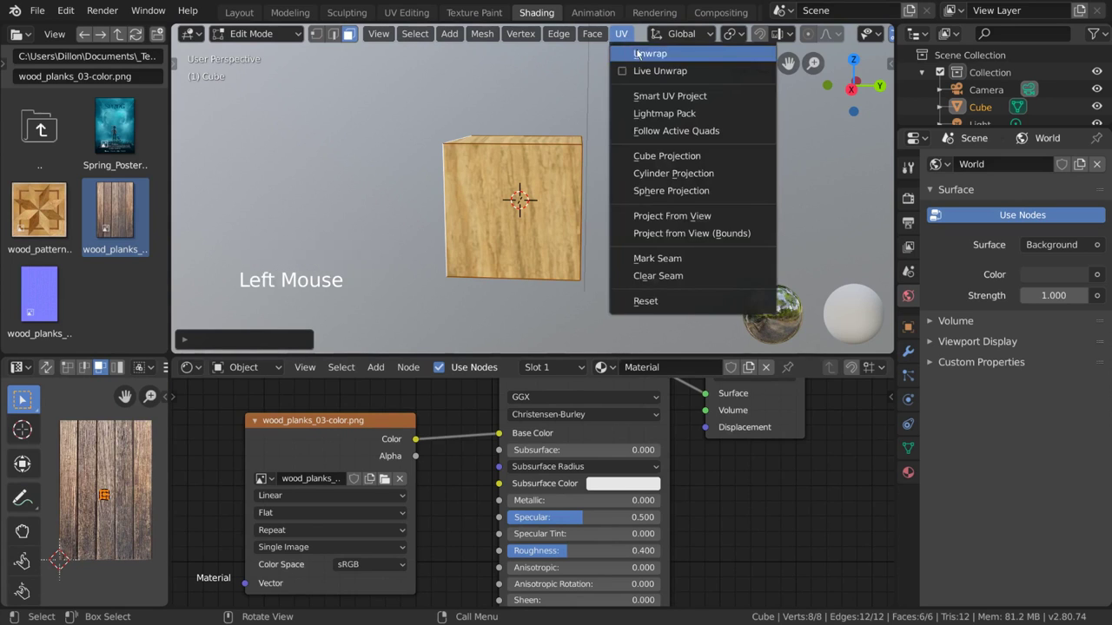
left_click(637, 50)
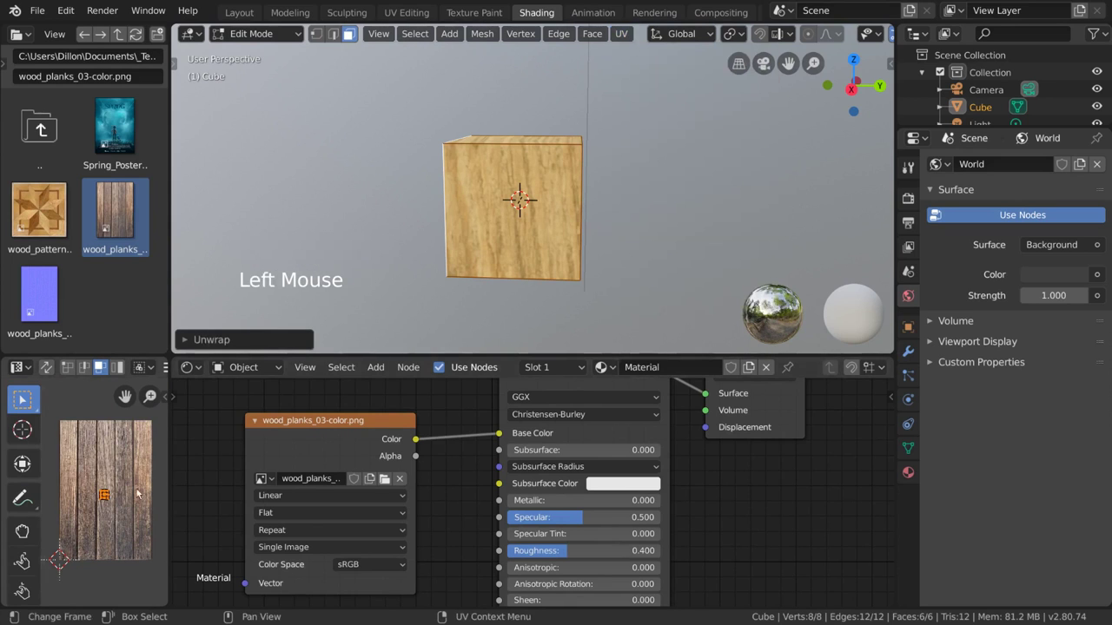
left_click(620, 34)
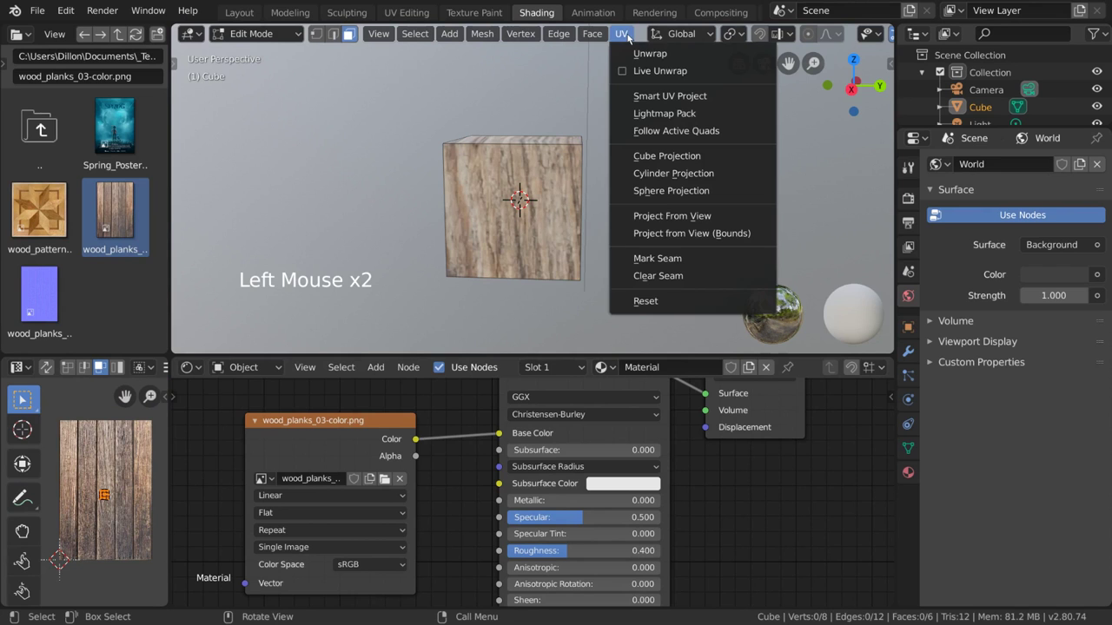
left_click(638, 49)
key("a")
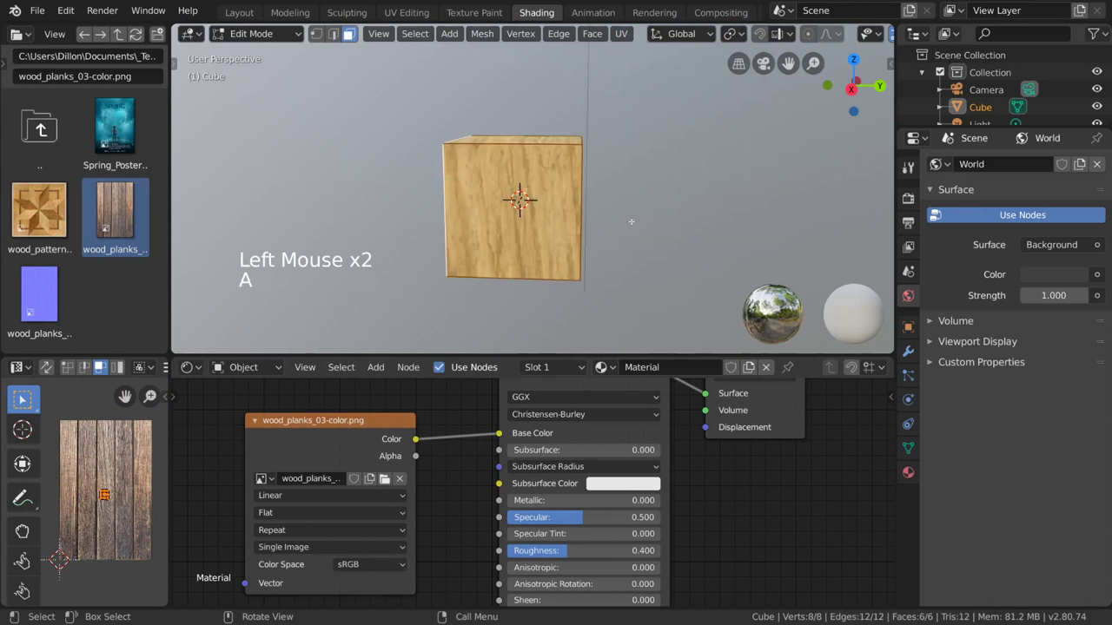
- Mark the cube's four vertical edges and the bottom edges of two opposite side faces as seams using edge selection
middle_click_drag(622, 225, 626, 145)
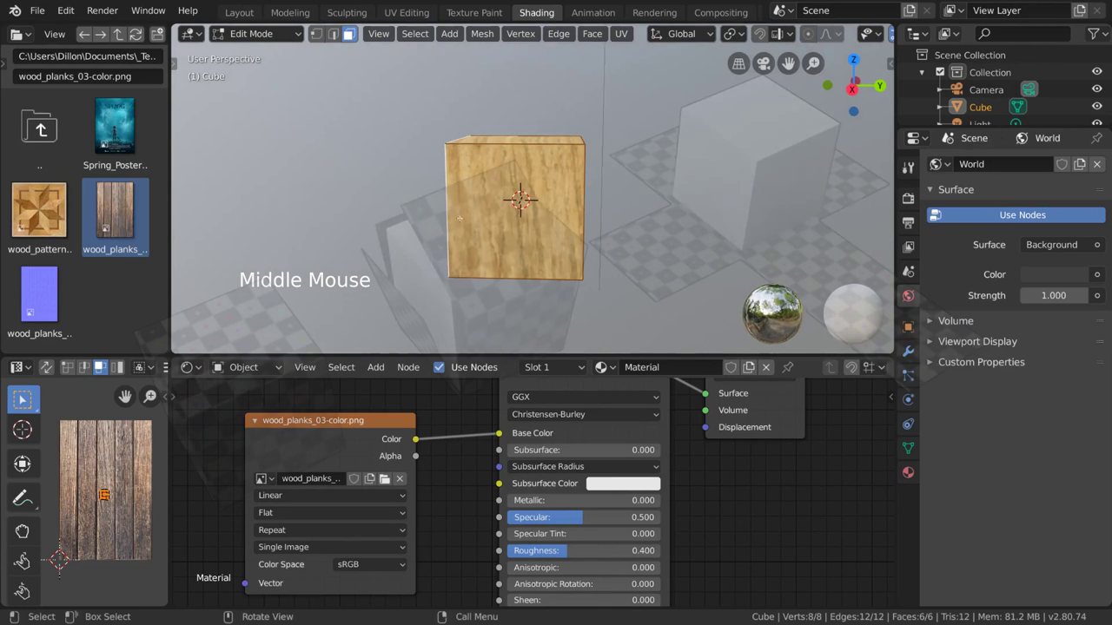
middle_click_drag(565, 198, 458, 232)
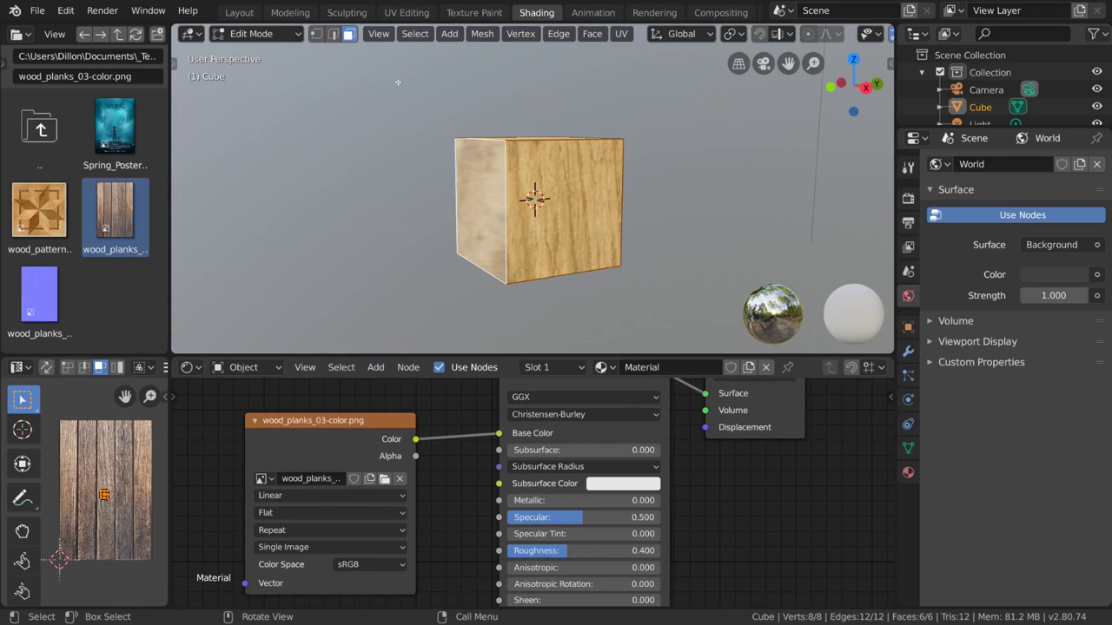
left_click(332, 34)
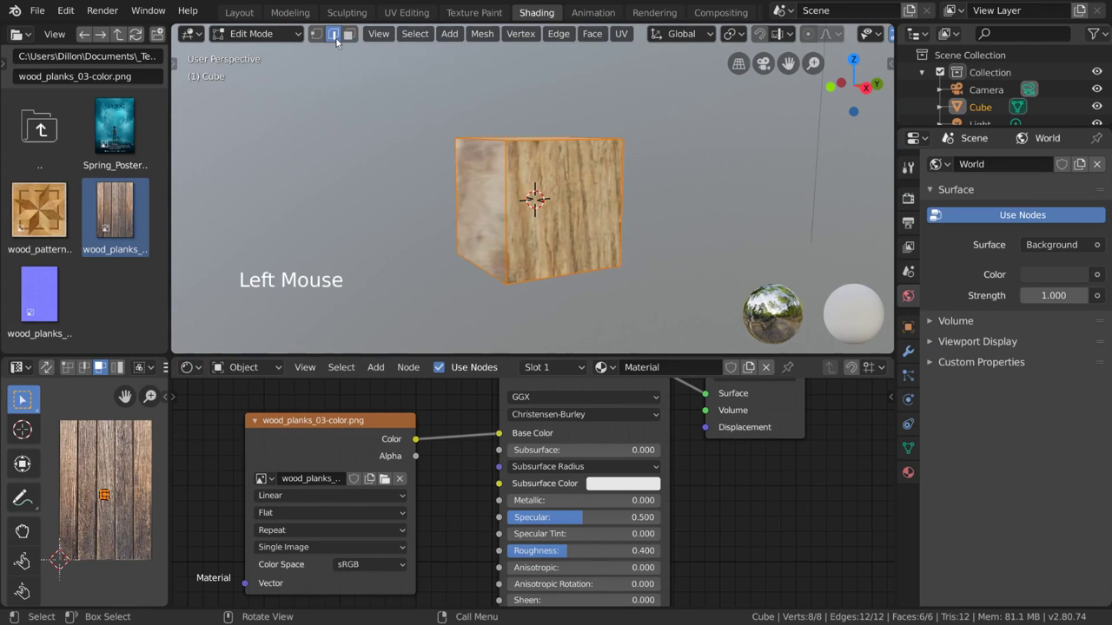
left_click(480, 142)
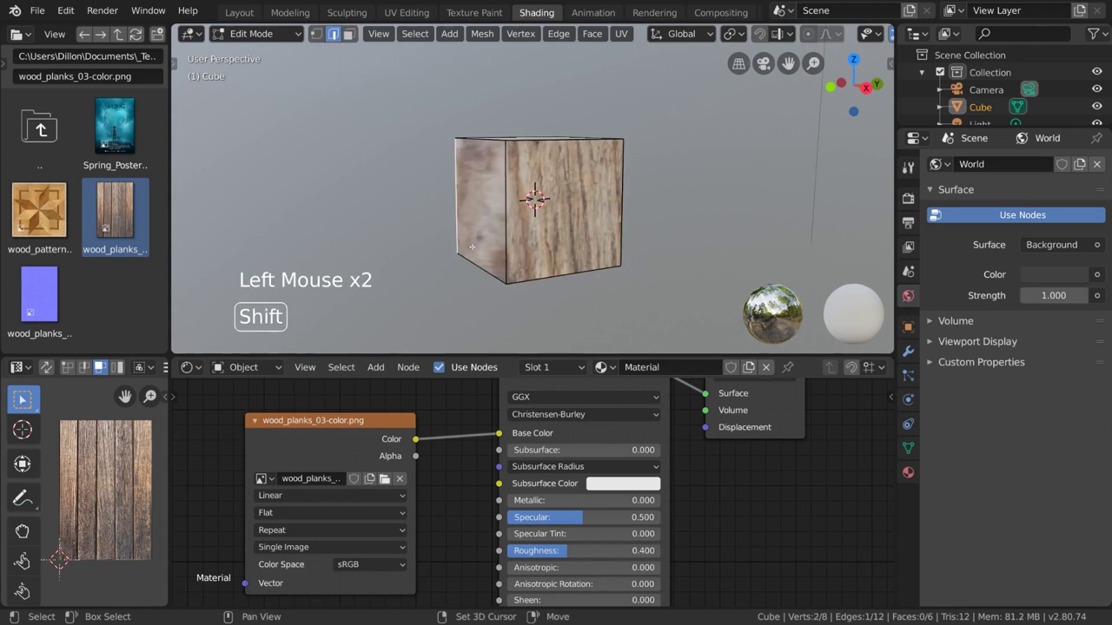
left_click(499, 226, "shift")
left_click(502, 228, "shift")
middle_click_drag(502, 228, 504, 227)
left_click(423, 208, "shift")
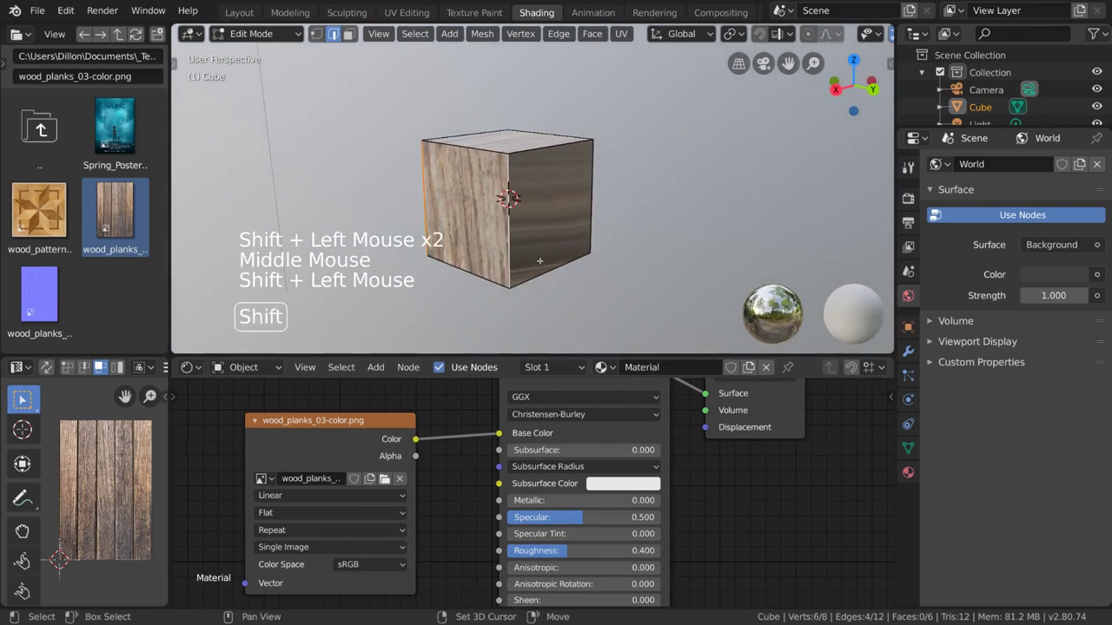
left_click(592, 215, "shift")
left_click(593, 215, "shift")
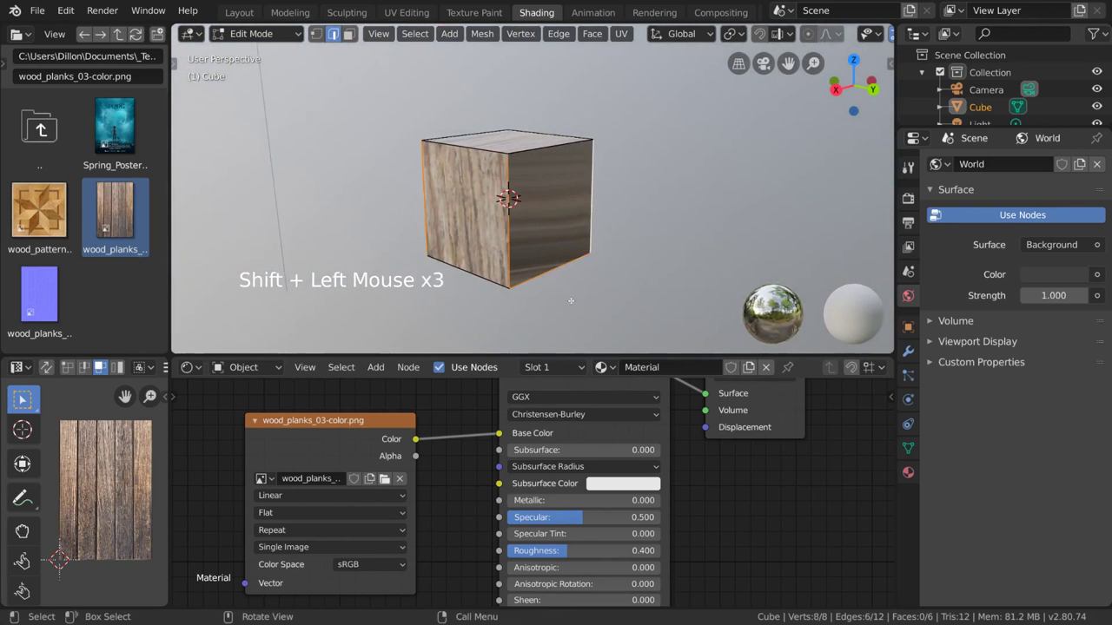
middle_click_drag(625, 278, 650, 297)
left_click(621, 33)
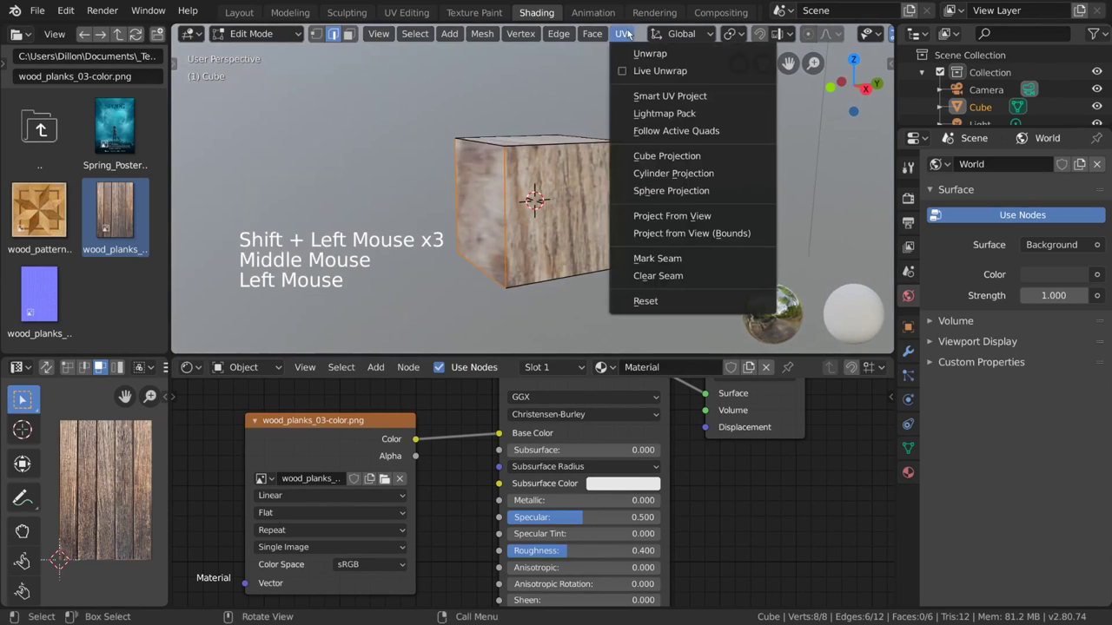
left_click(705, 263)
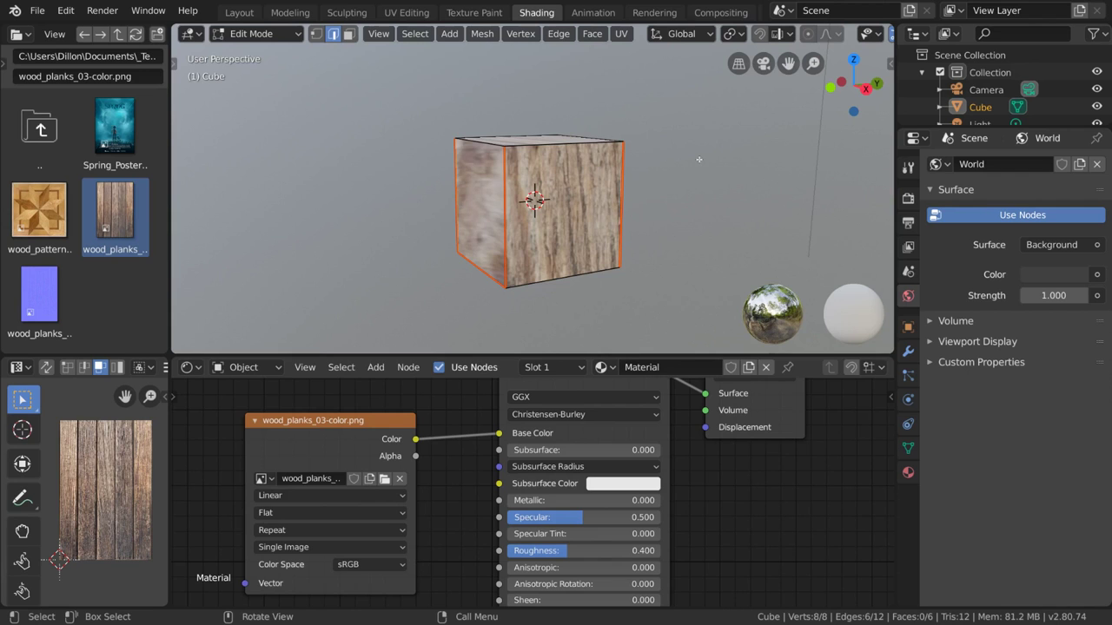
- Mark the bottom edge of the cube's front-facing side, between the two seamed bottom edges, as a seam
mouse_move(697, 161)
middle_mouse_down()
mouse_move(673, 162)
mouse_move(705, 160)
mouse_move(691, 159)
middle_mouse_up()
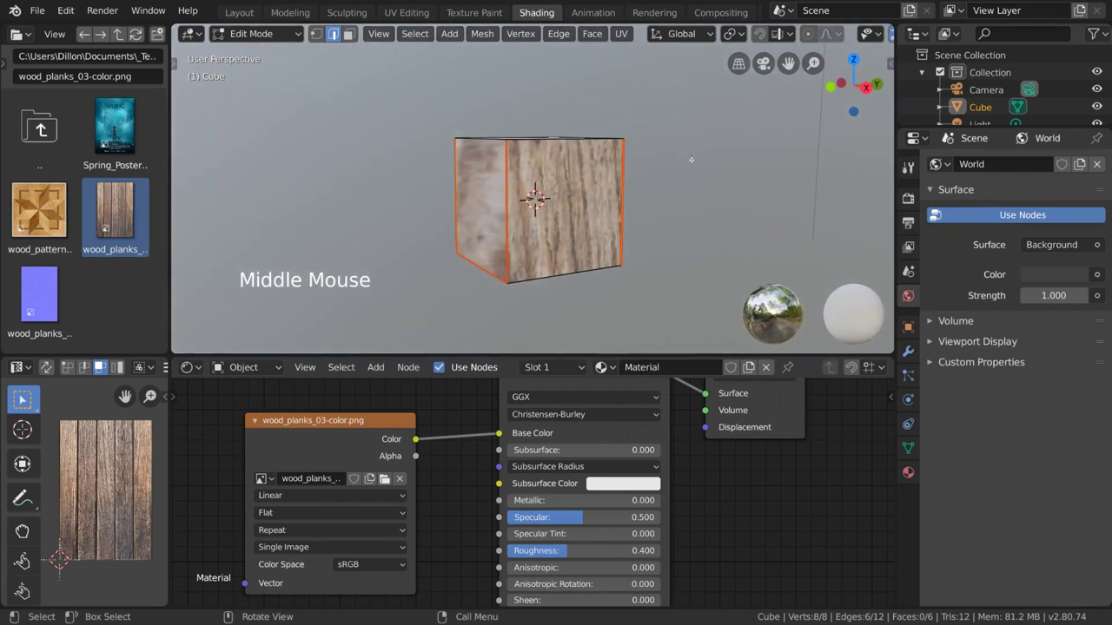
left_click(577, 273)
middle_click_drag(577, 273, 647, 35)
left_click(621, 33)
left_click(664, 255)
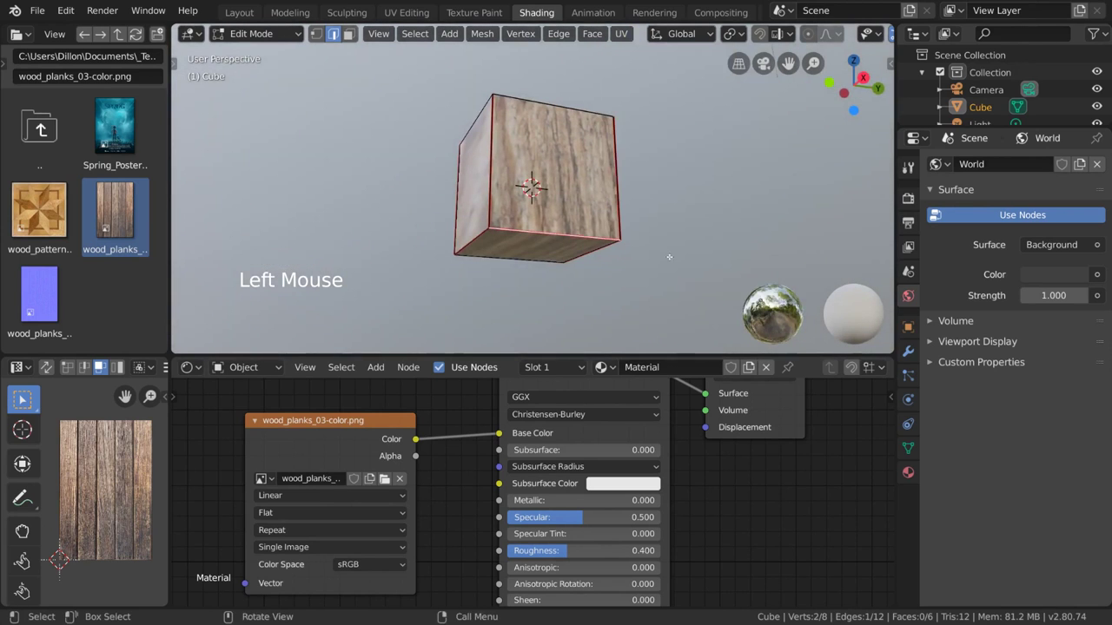
- Select the entire cube and apply Unwrap so its UVs follow the marked seams
key("a")
middle_click_drag(664, 258, 638, 60)
left_click(622, 35)
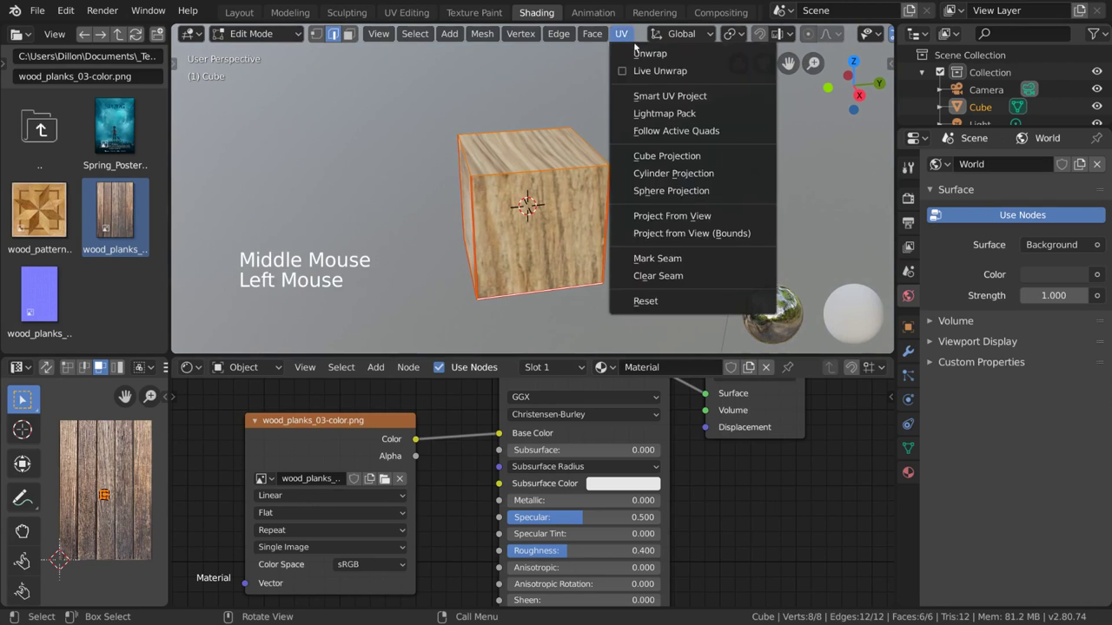
left_click(714, 59)
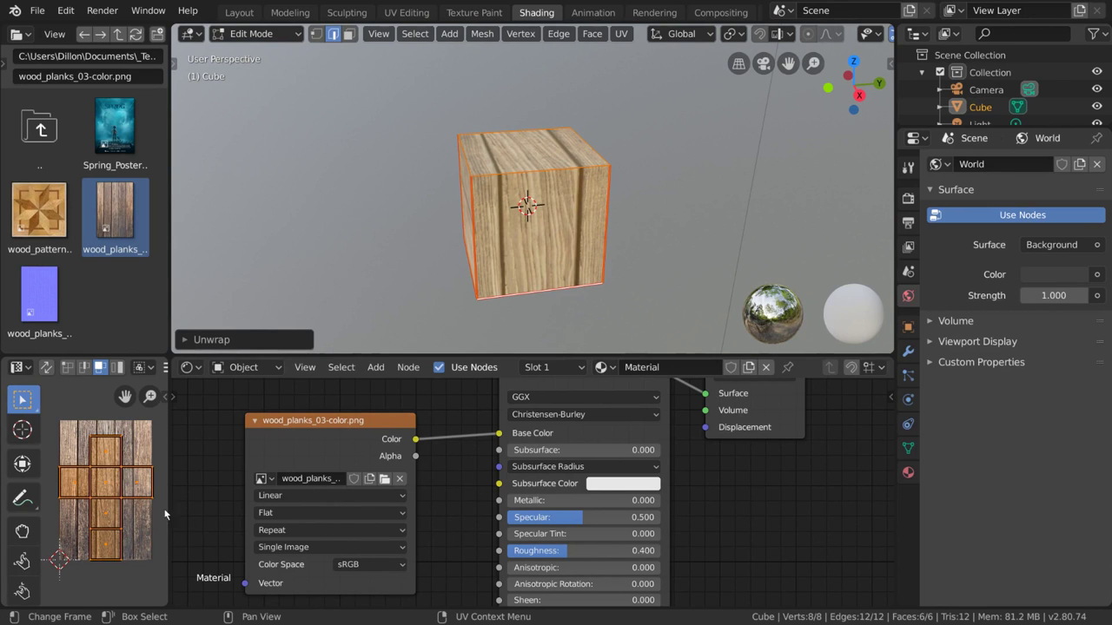
- Select two opposite side faces of the cube in face selection mode to show their islands in the UV layout
middle_click_drag(487, 261, 539, 277)
scroll(536, 268, "down", 2)
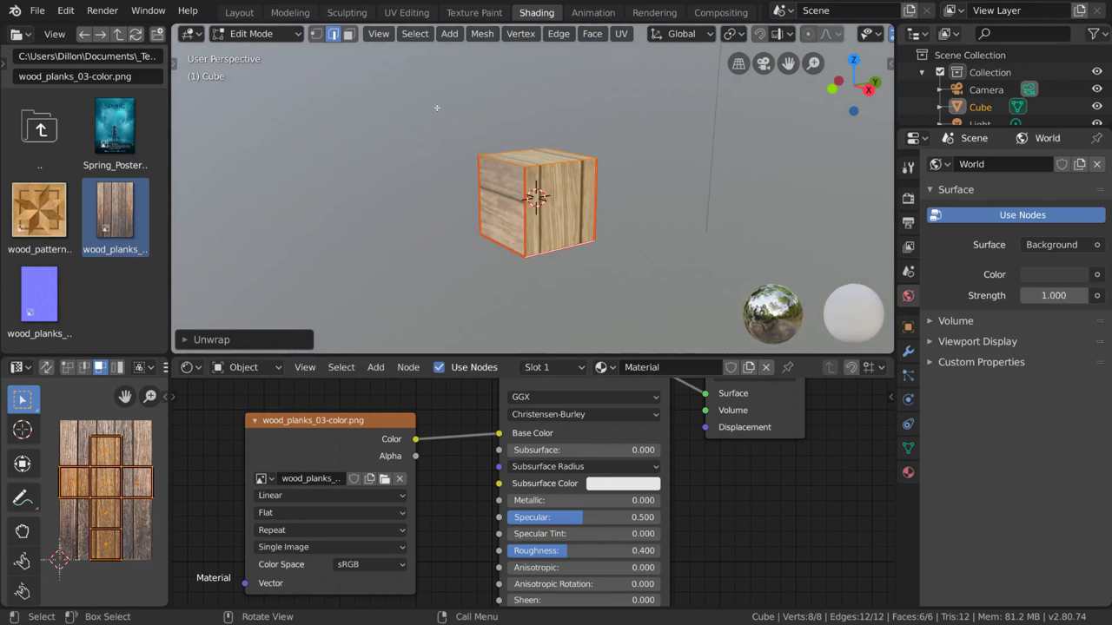
left_click(336, 38)
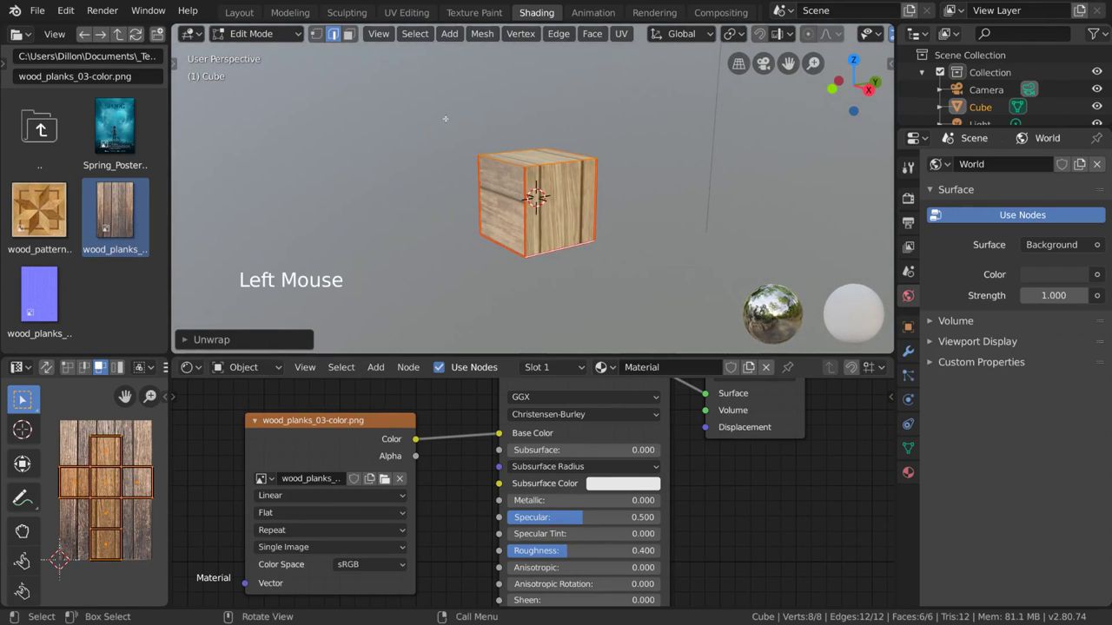
left_click(349, 34)
left_click(495, 195)
middle_click_drag(497, 196, 517, 168)
left_click(553, 201, "shift")
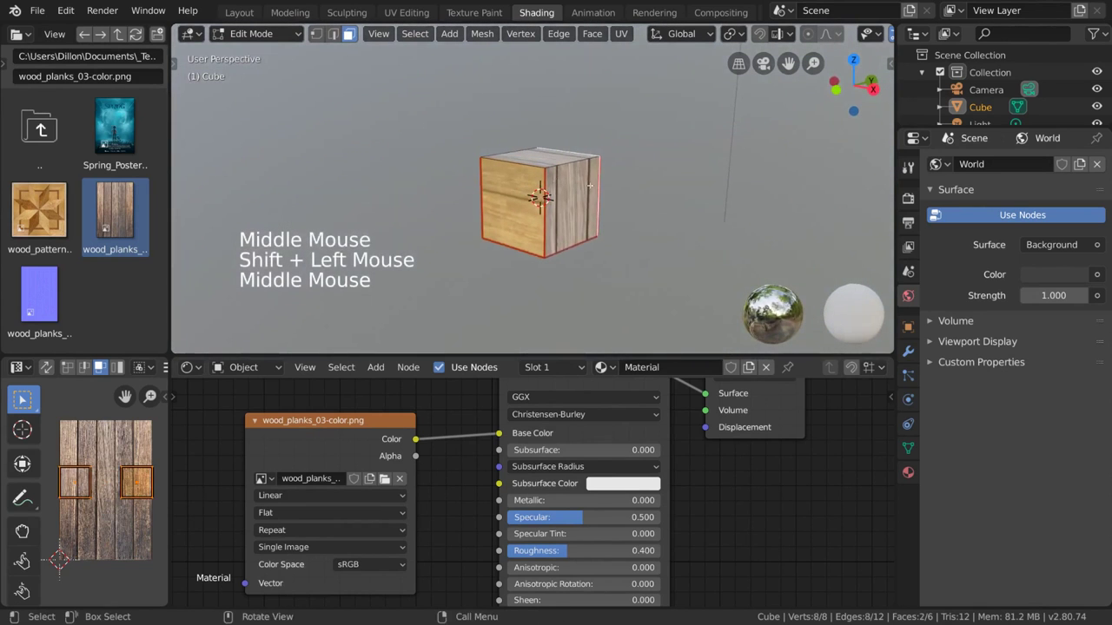
- Switch to edge selection and deselect the top edges of the two opposite side faces, leaving only their seam edges selected
left_click(333, 35)
left_click(480, 182, "shift")
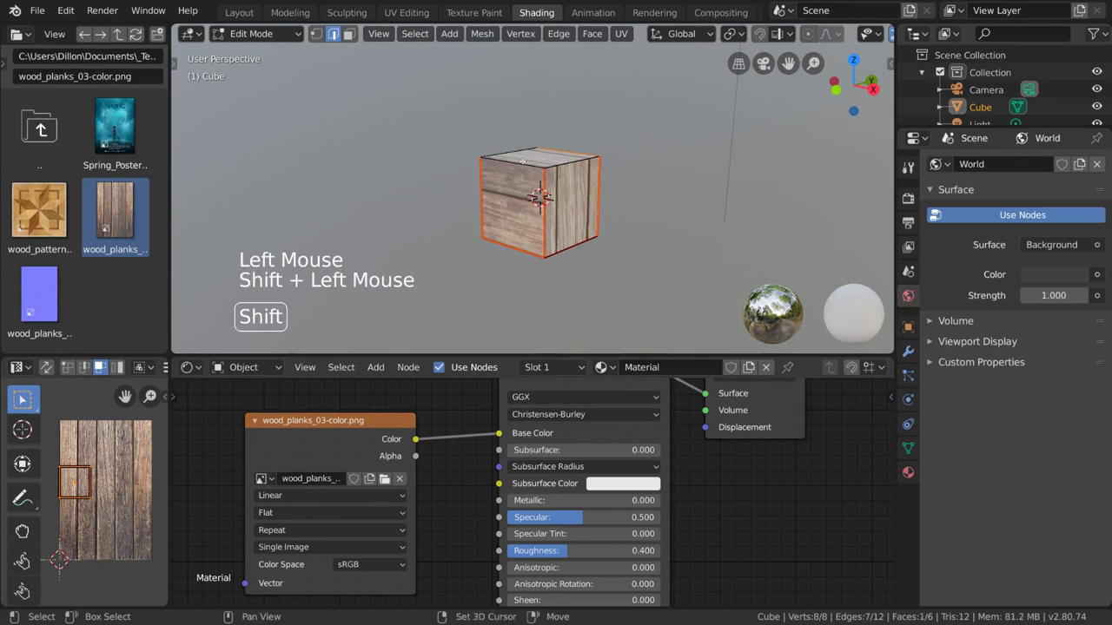
middle_click_drag(480, 182, 535, 147)
left_click(571, 155, "shift")
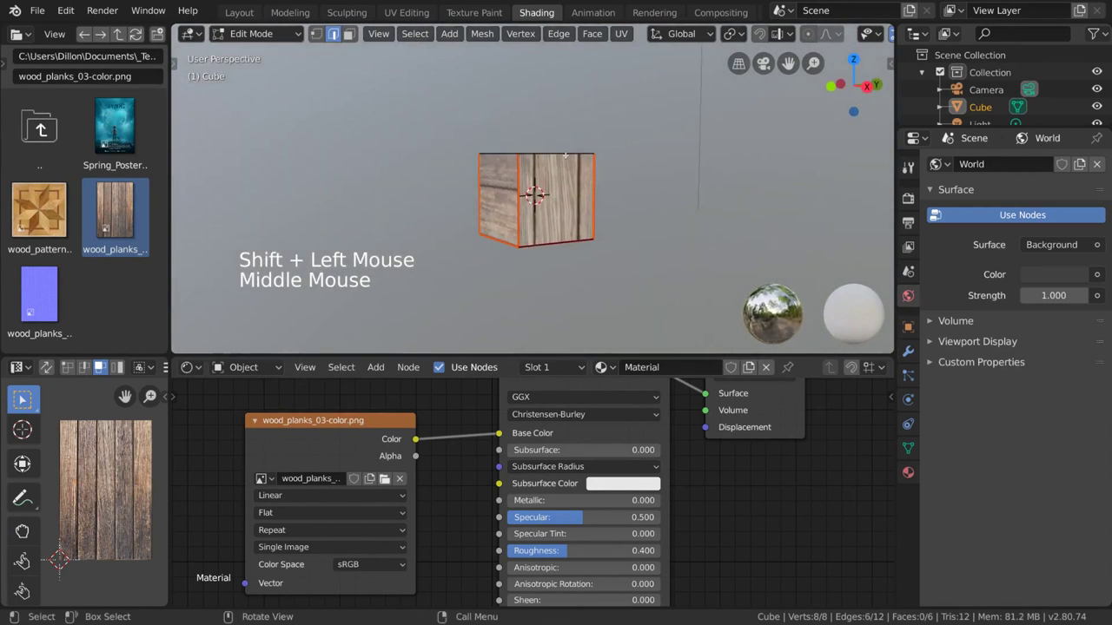
- Reselect the whole cube to show its complete unwrapped layout over the wood planks image
key("a")
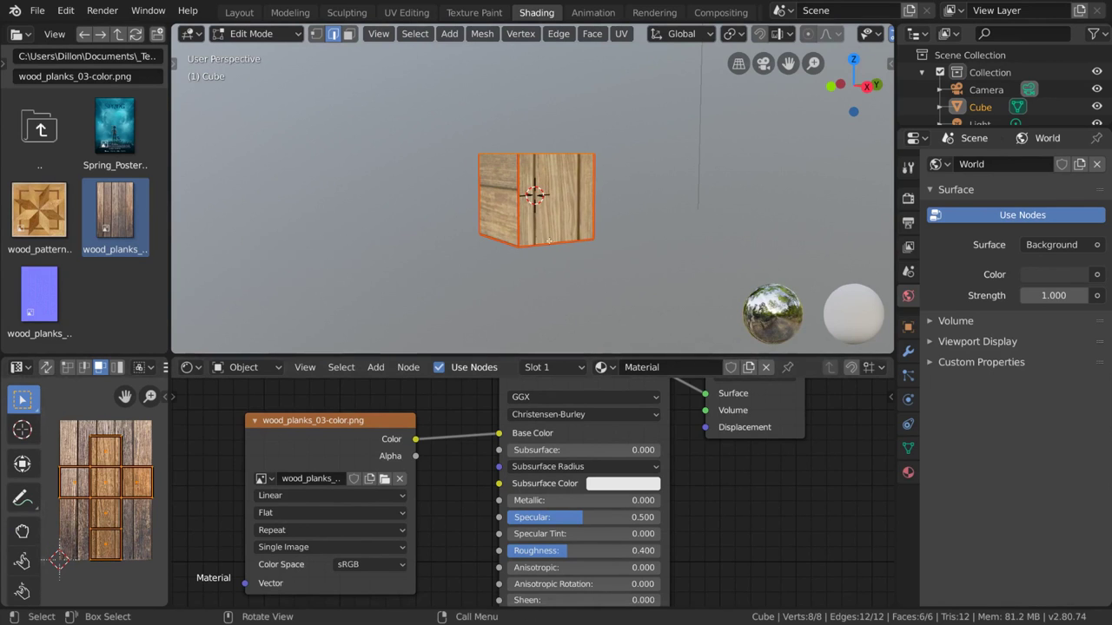
middle_click_drag(560, 244, 583, 247)
left_click(551, 218)
key("a")
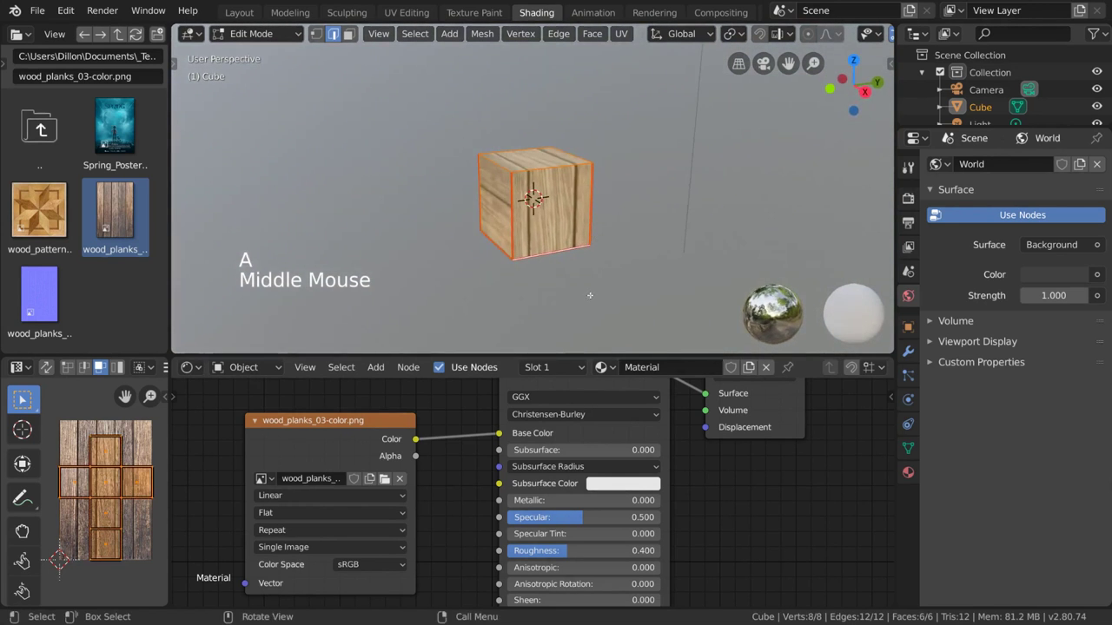